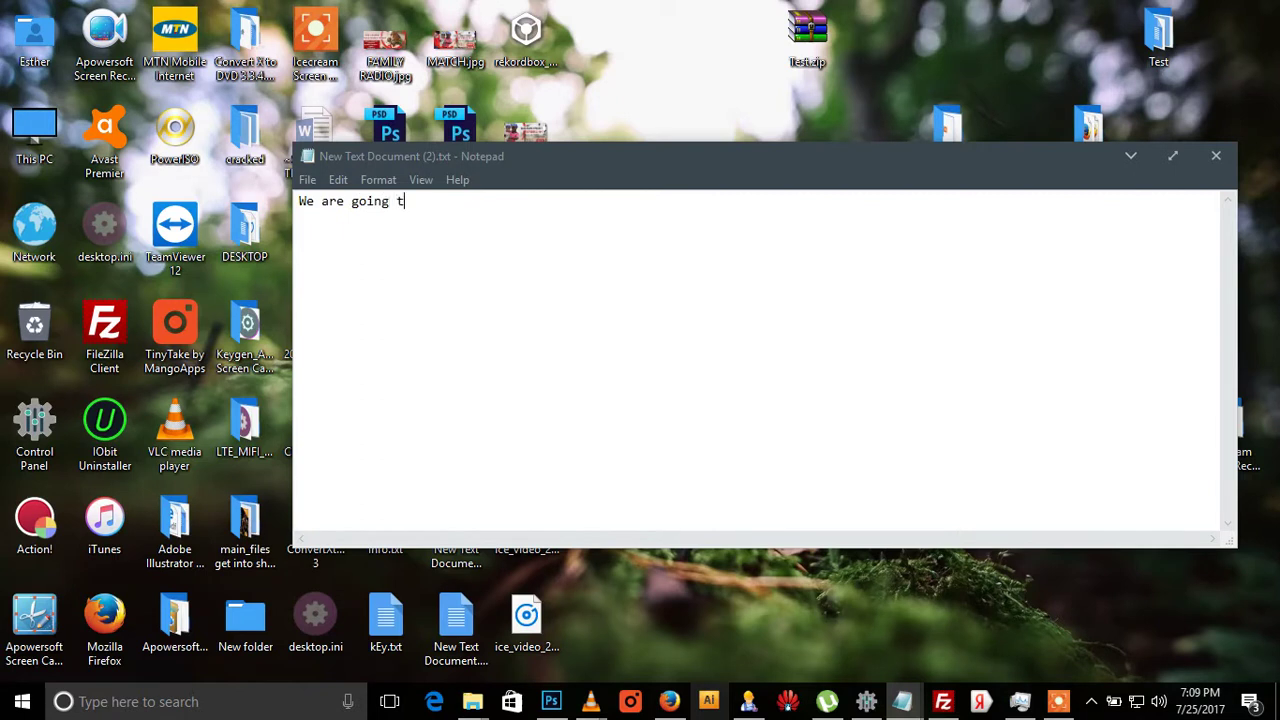
Step: Complete the note's first line: "We are going to upload a theme in the website,so look clearly in this video how iam going to do it."
text(pload a theme in the websi)
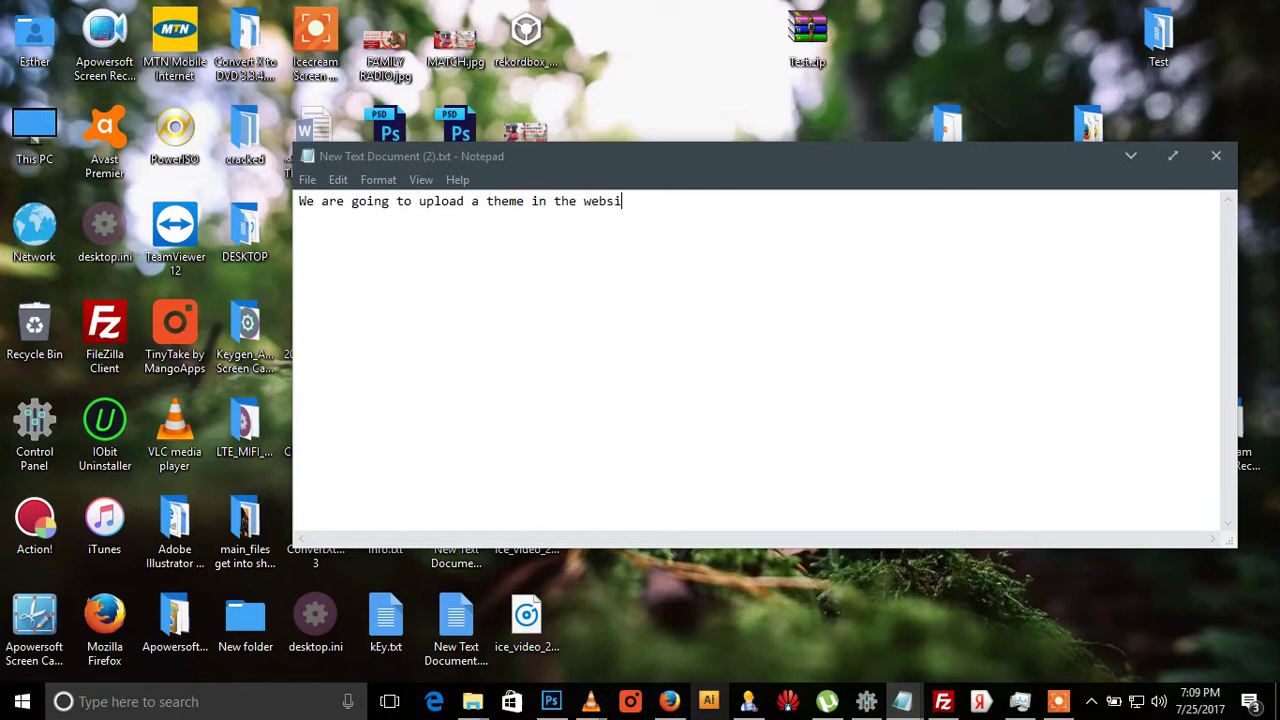
text(te,so look clearly in )
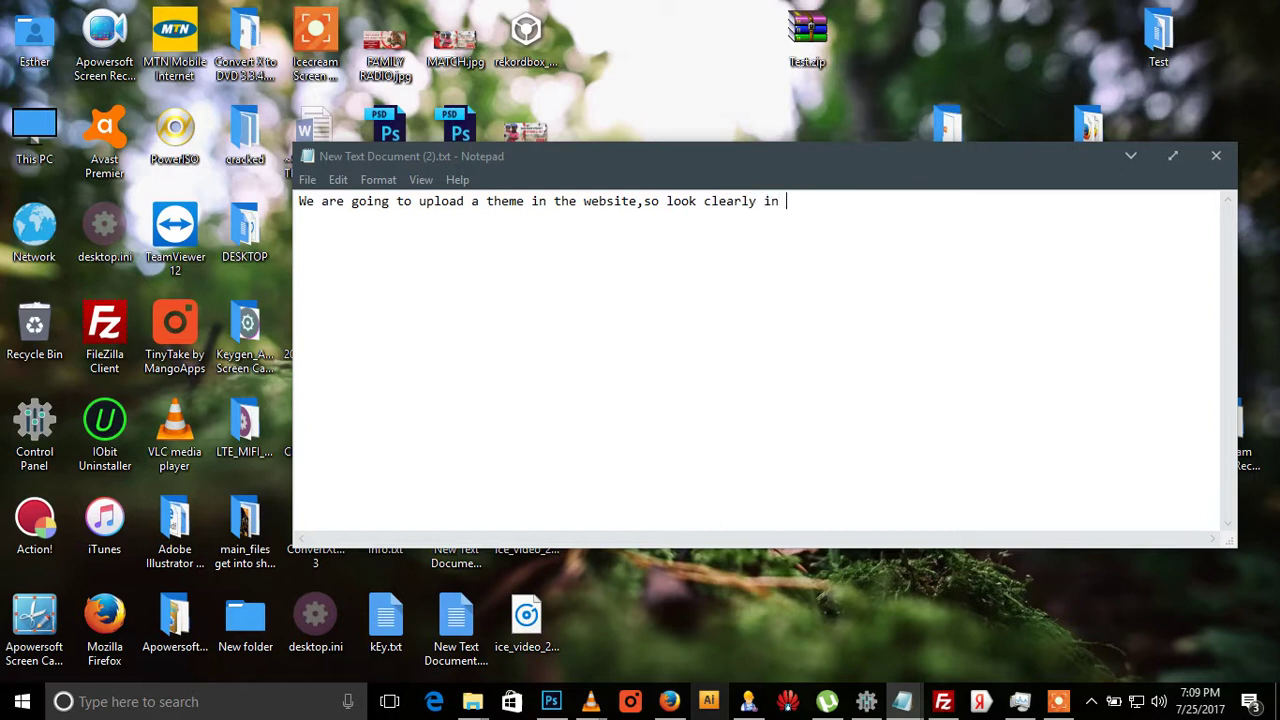
text(this video how iam goi)
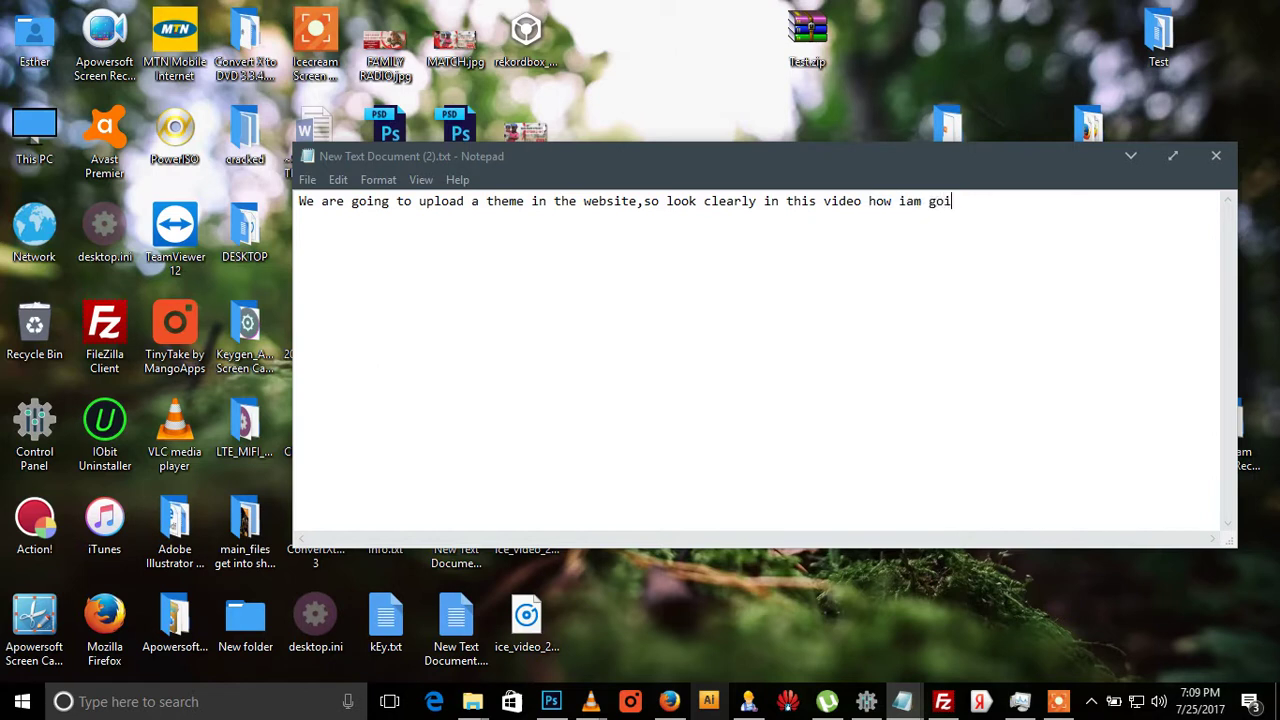
text(ng to do it.  )
Step: Add the paragraph "Am going to install a simple theme for you and you can edit it the way you want."
text(Am going to)
text( install a si)
text(mple theme)
text( for you)
text( and)
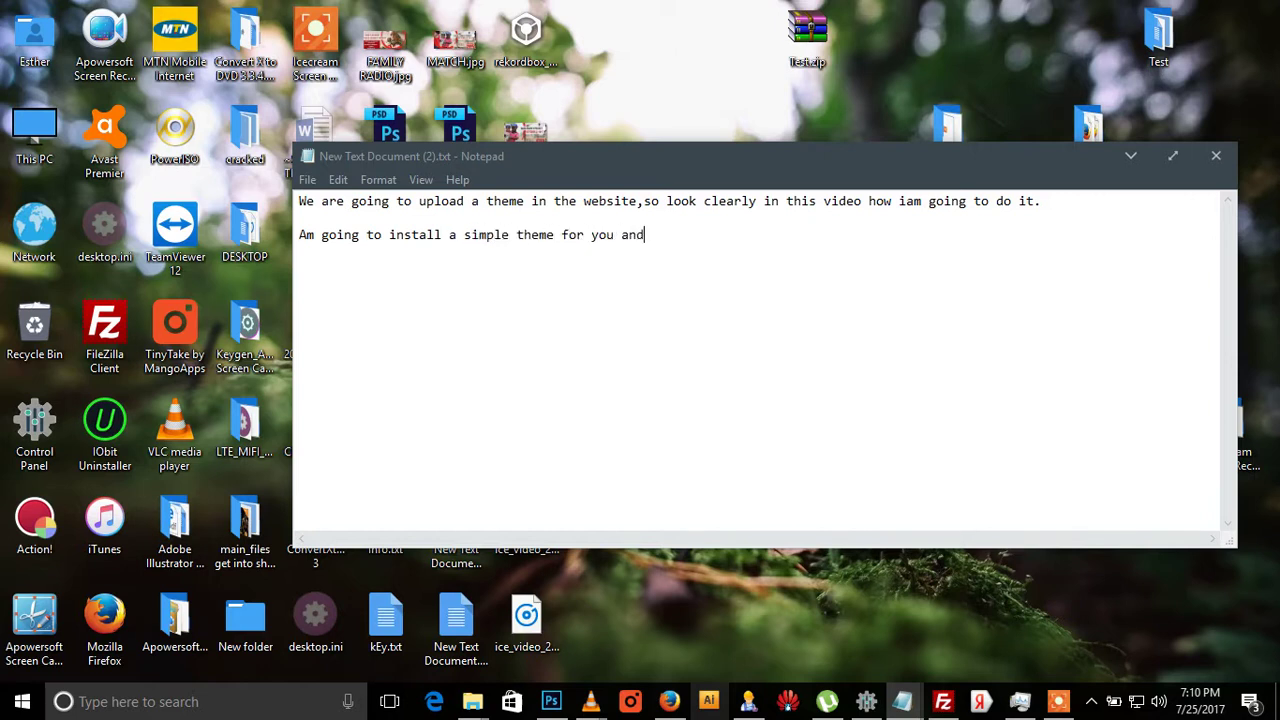
text( you can edit it the way you want.)
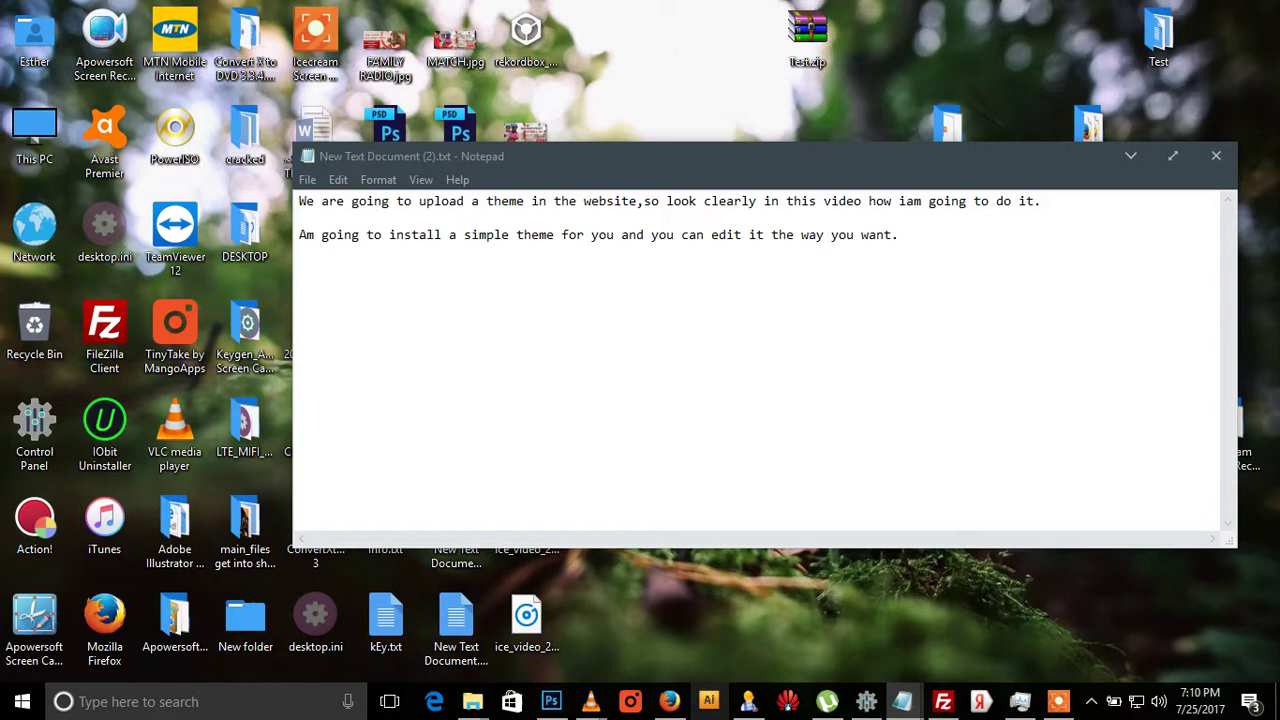
Step: Add the closing line "So look clearly here on teh screen." to the note
text(ook clearly here on teh screem)
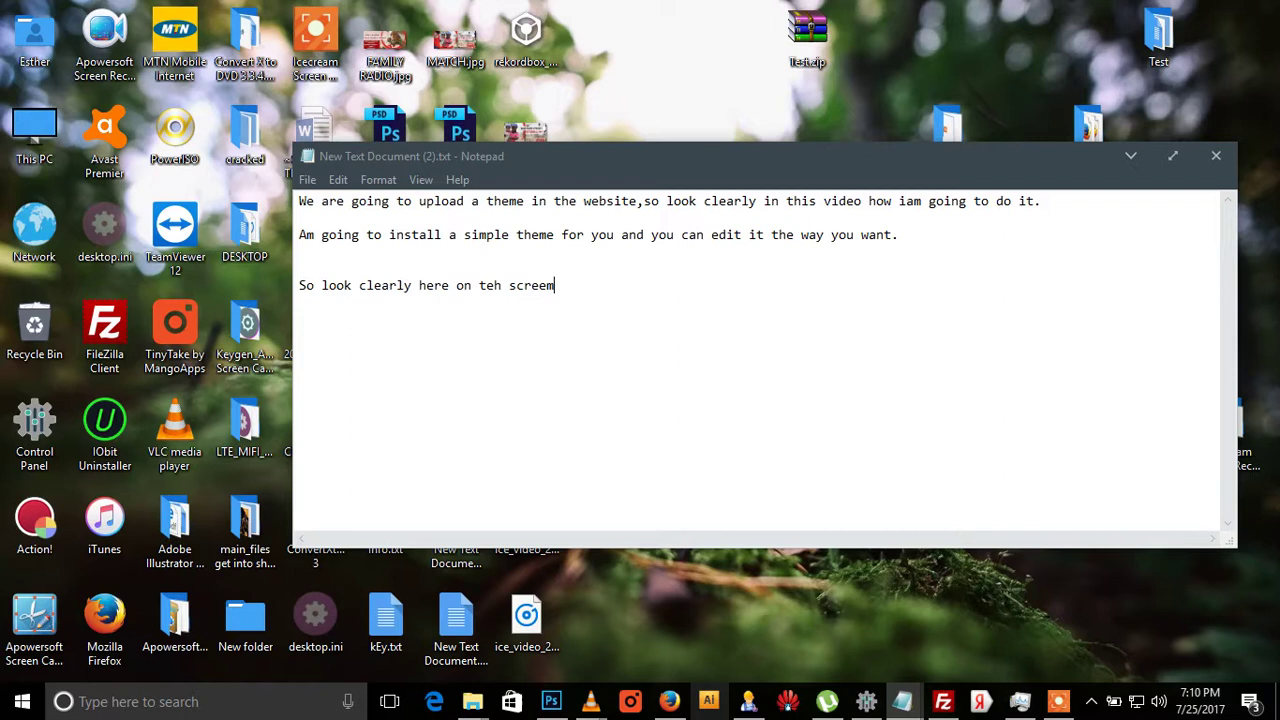
key(BackSpace)
text(n.)
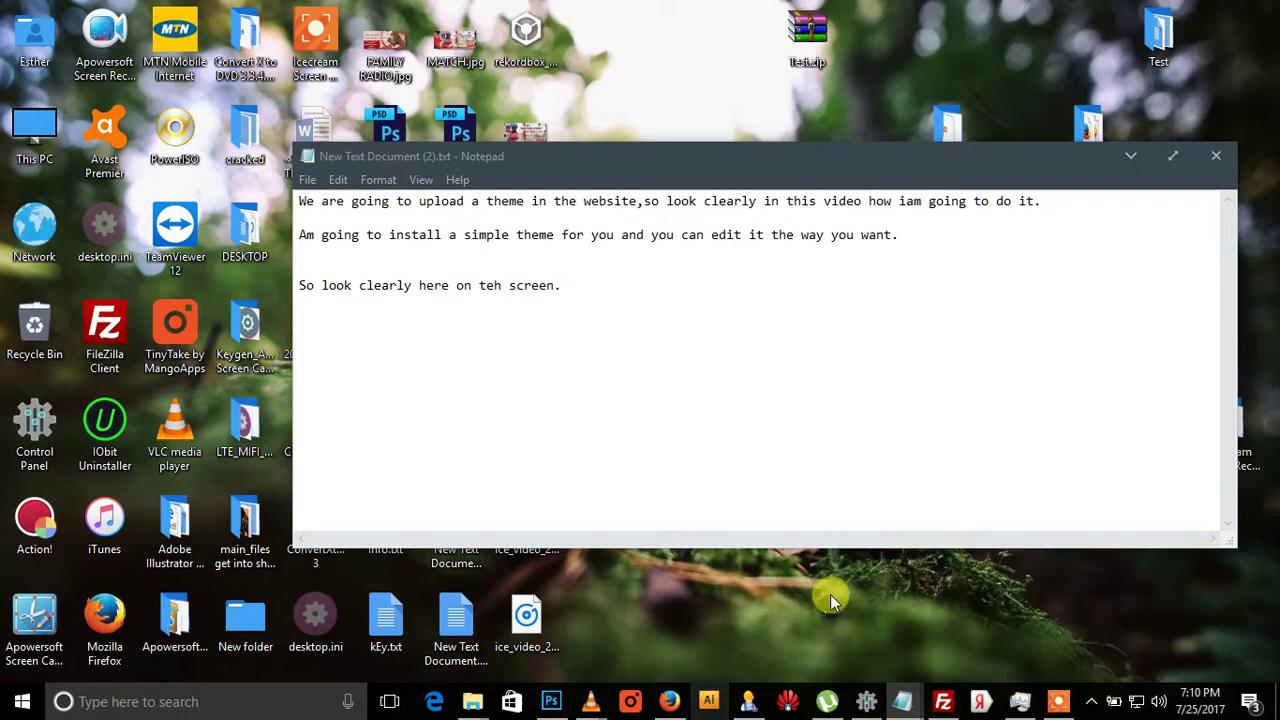
Step: Switch to Firefox and open the hosting account's website address in a new tab to examine the live site
click(669, 701)
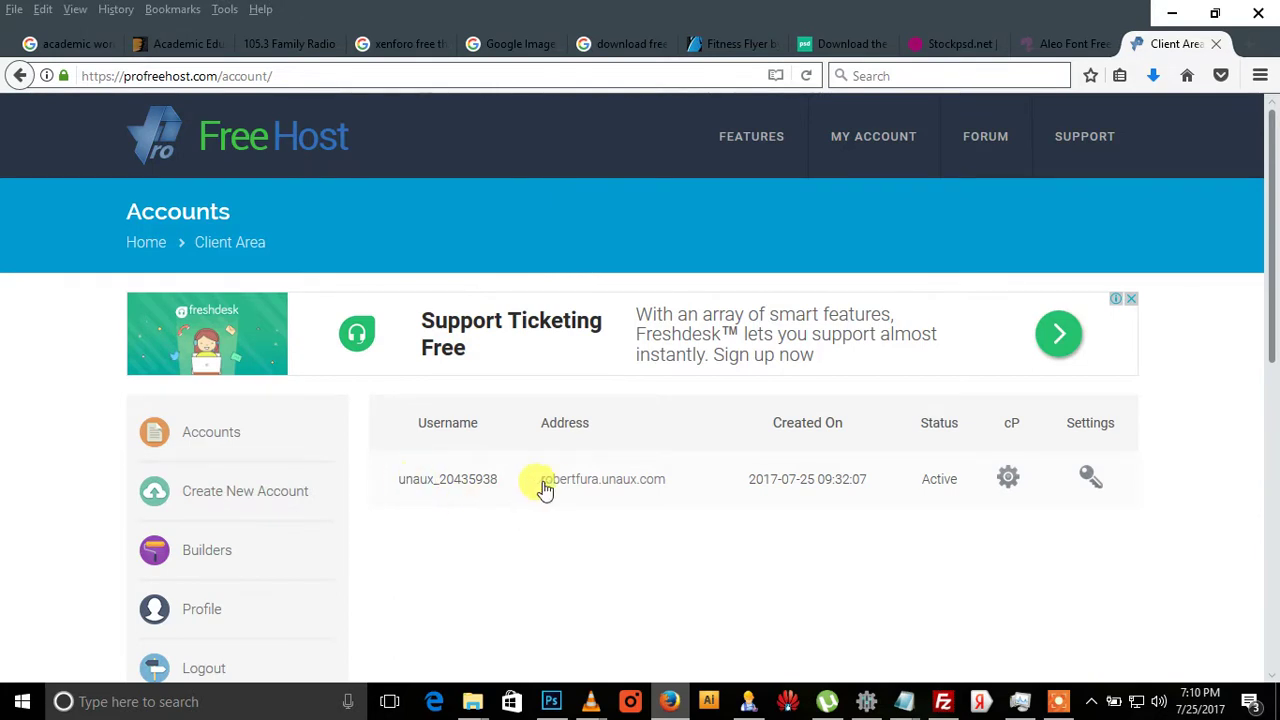
right_click(624, 484)
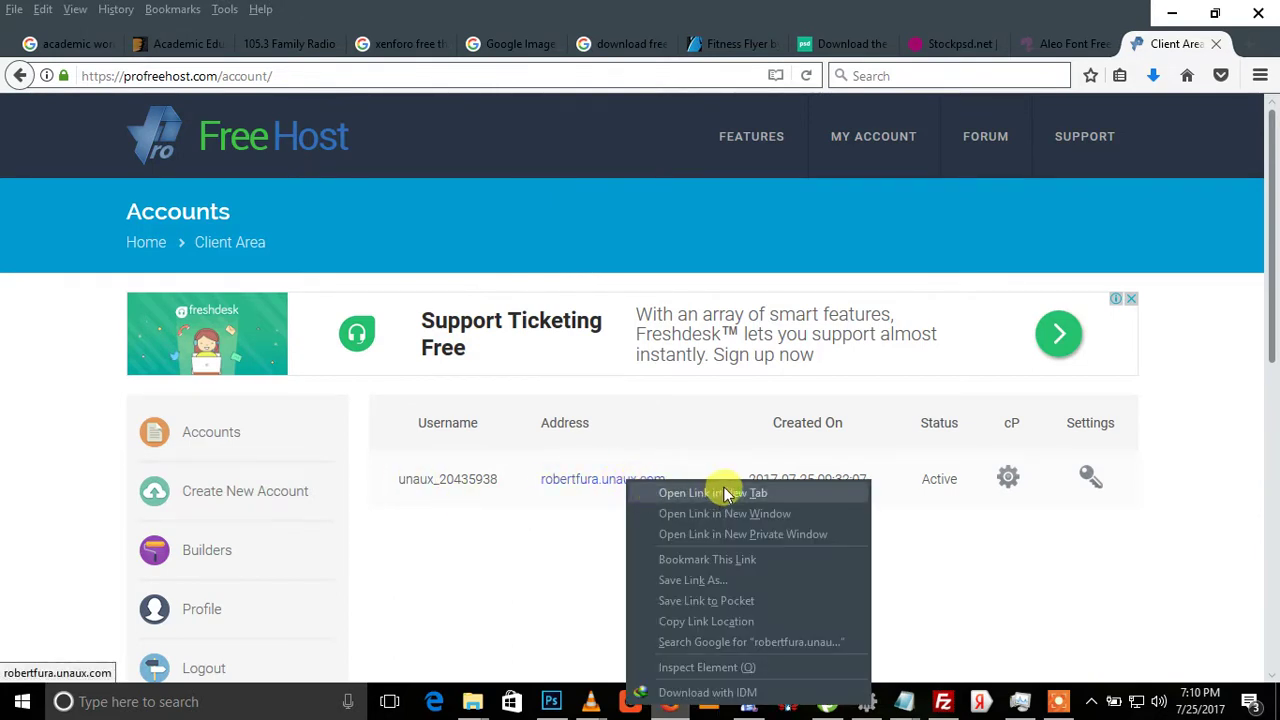
click(725, 487)
click(1177, 45)
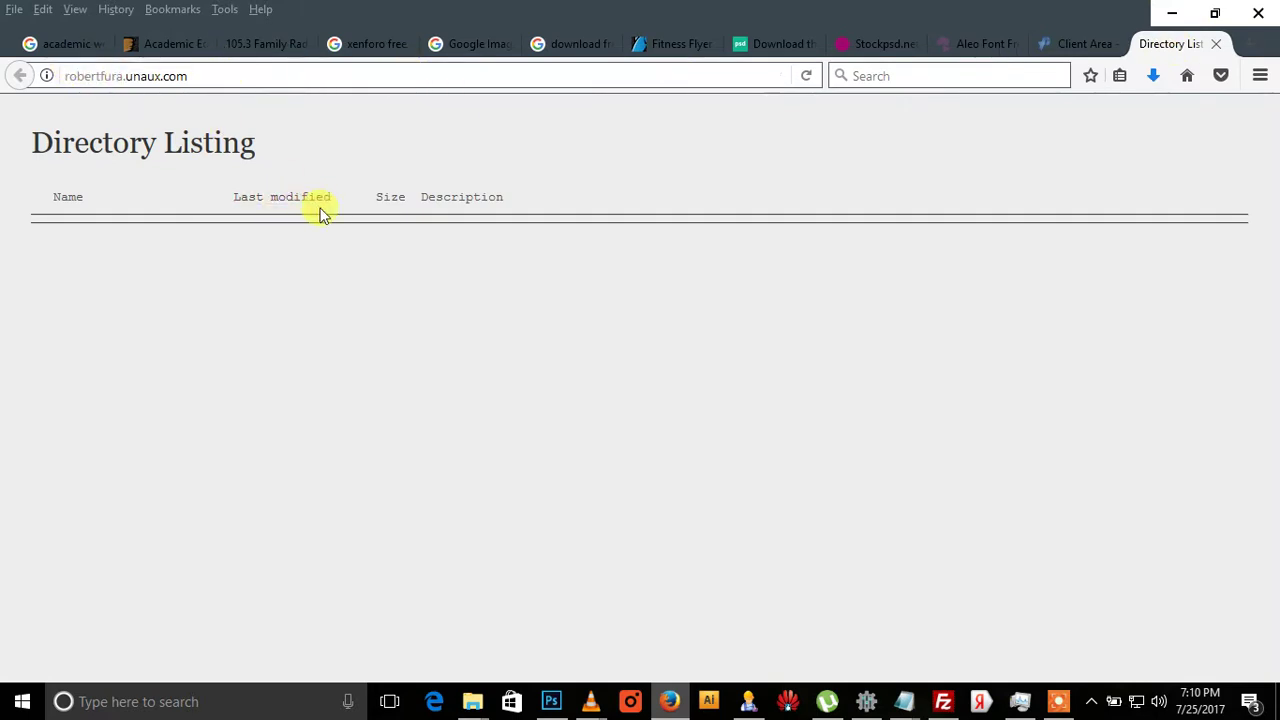
Step: Return to the hosting Client Area and open the account's cPanel, accepting the insecure connection
click(1071, 45)
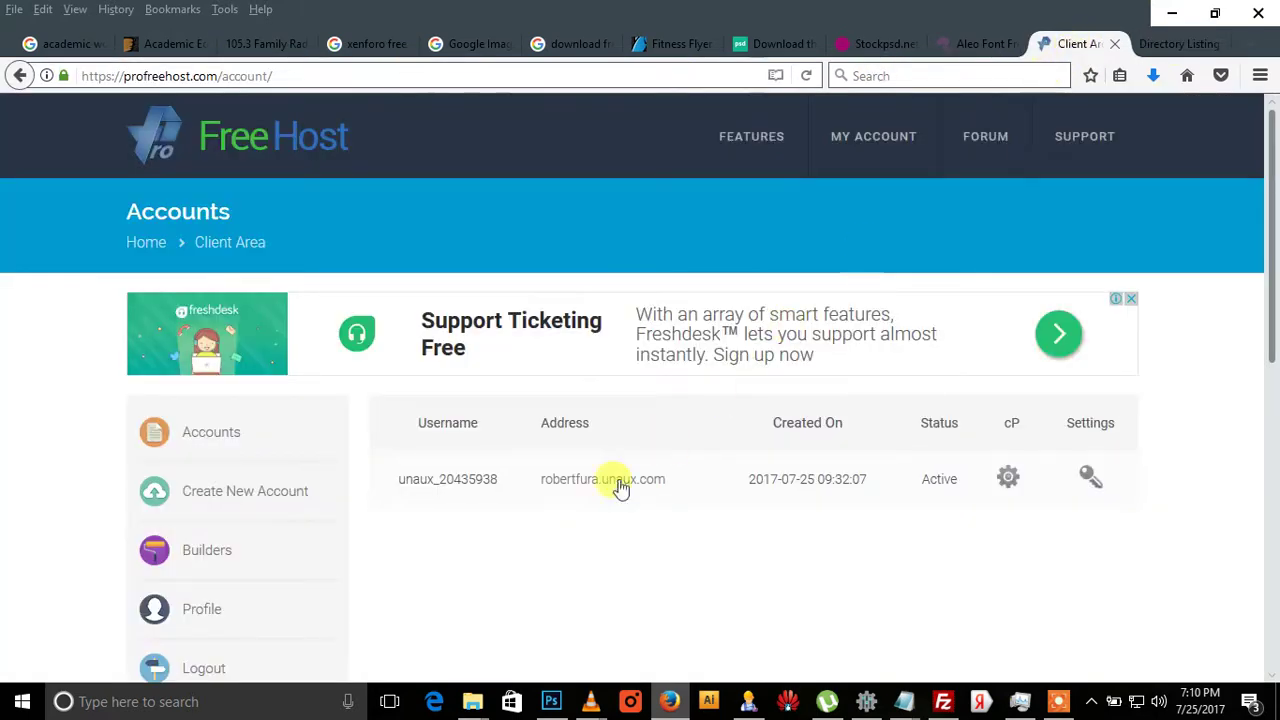
click(1007, 477)
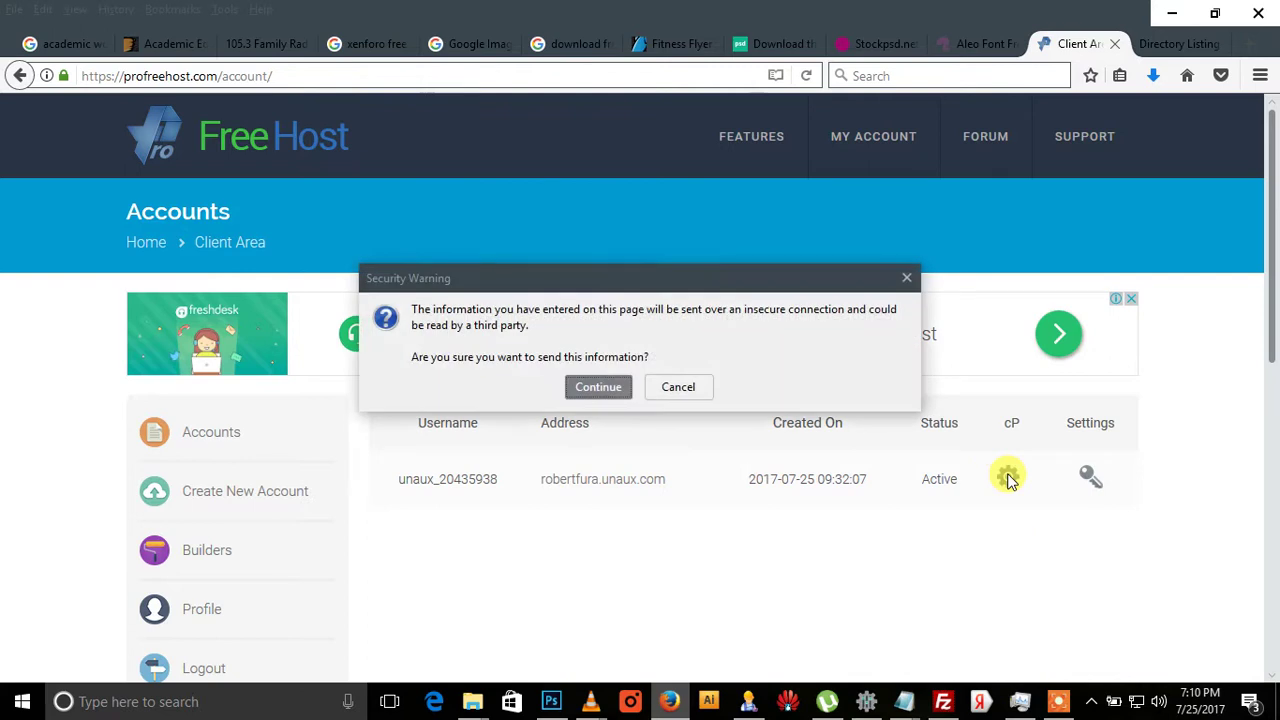
click(597, 387)
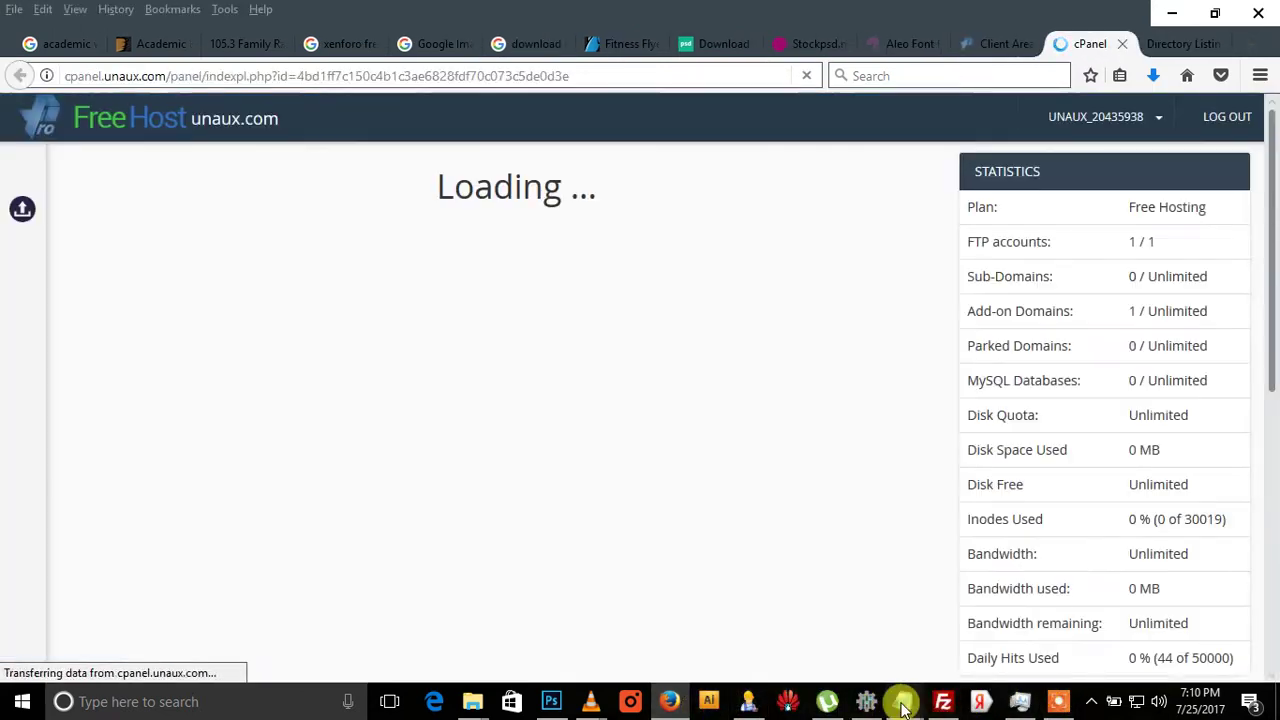
Step: Replace the second Notepad note's text with "The them we are going to upload MUST be in ZIP format as iam going to do it."
mouse_move(904, 701)
click(908, 640)
drag(889, 286, 414, 271)
text(Th)
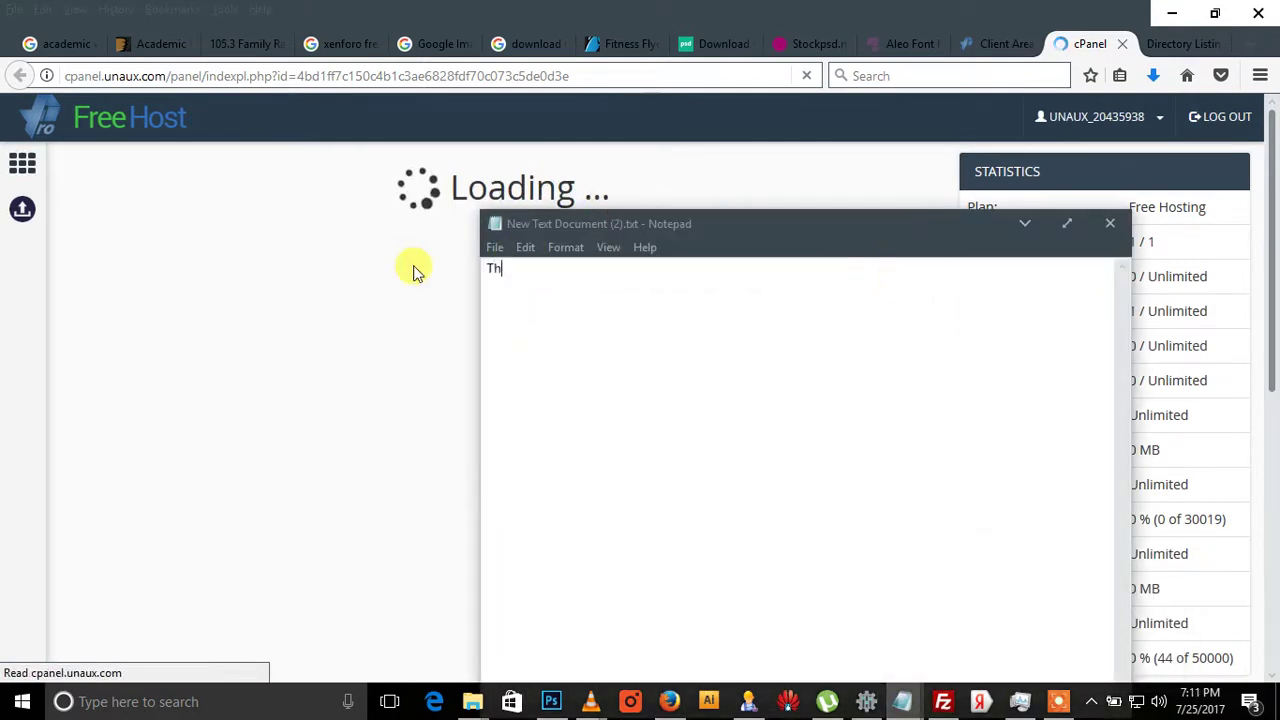
text(e them)
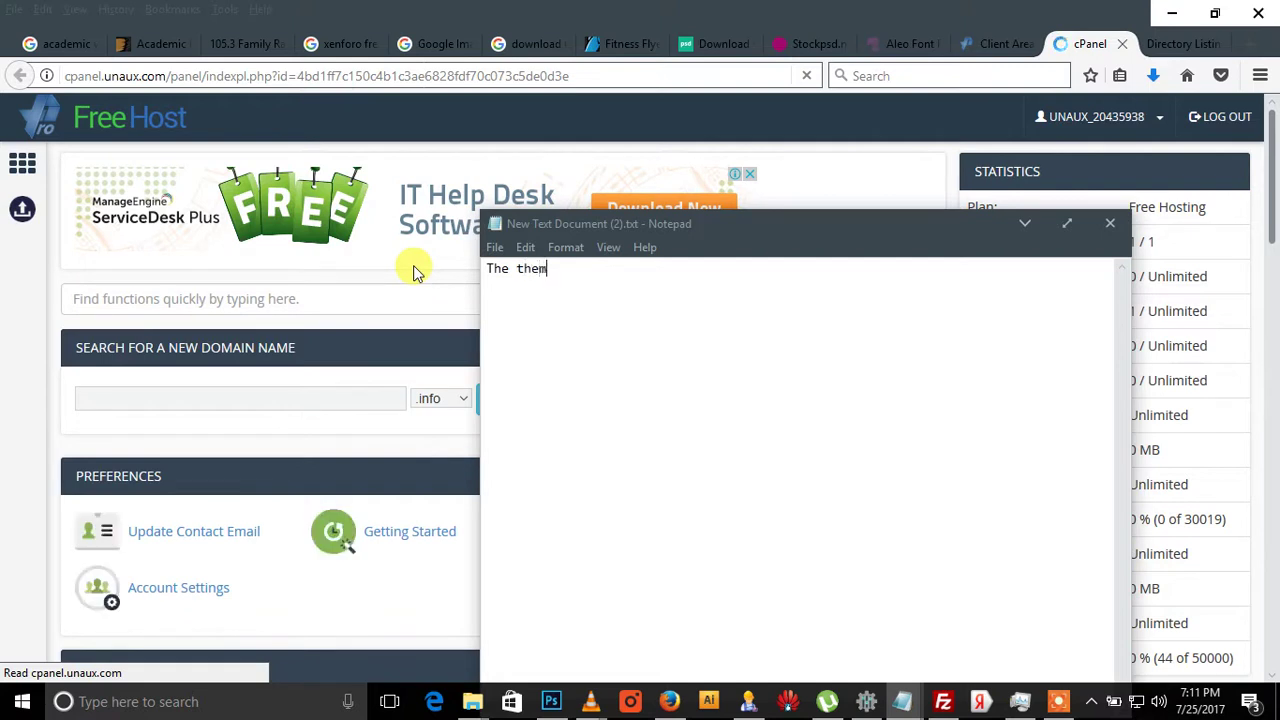
text( we are g)
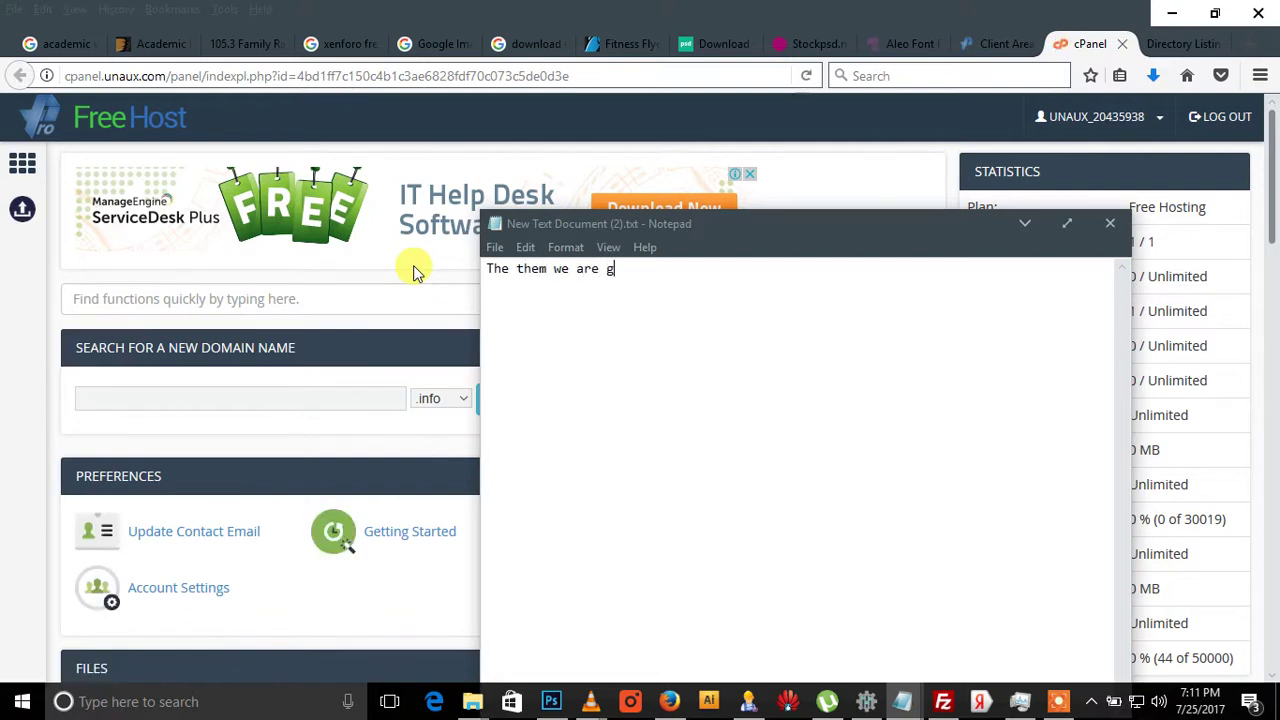
text(oing to upload MUST be in ZIP fo)
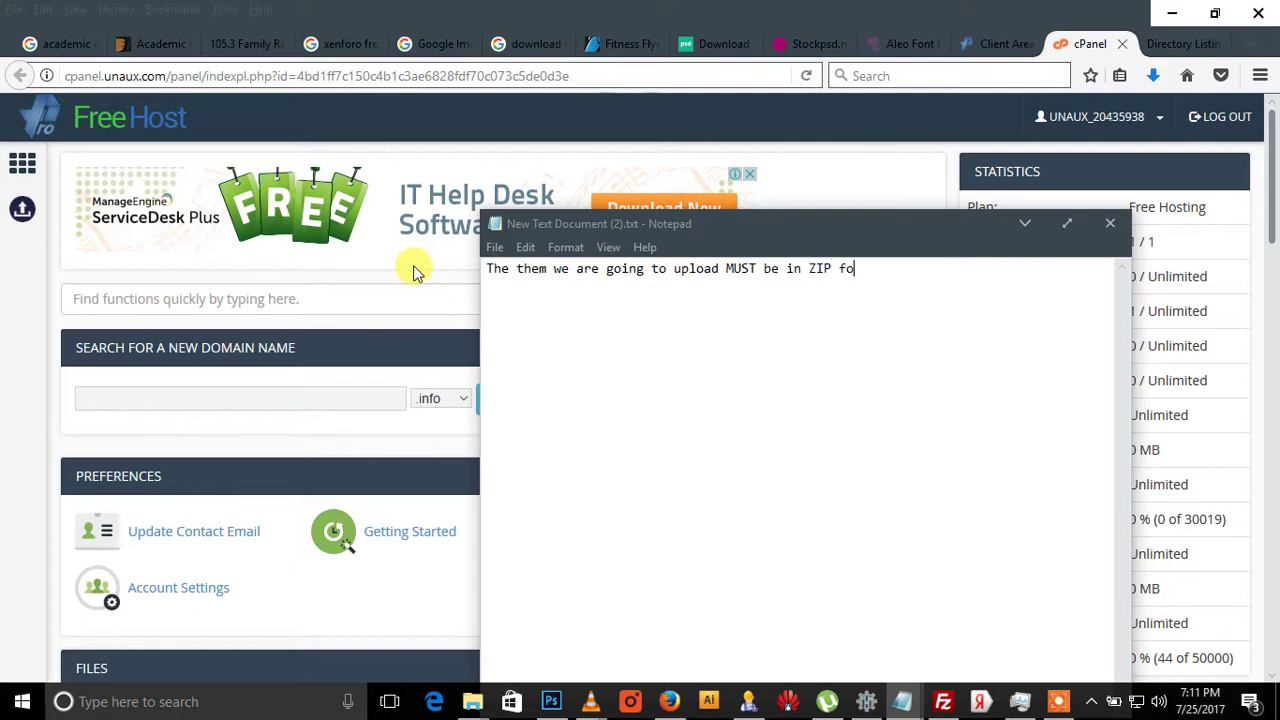
text(rmat as iam going to do it.)
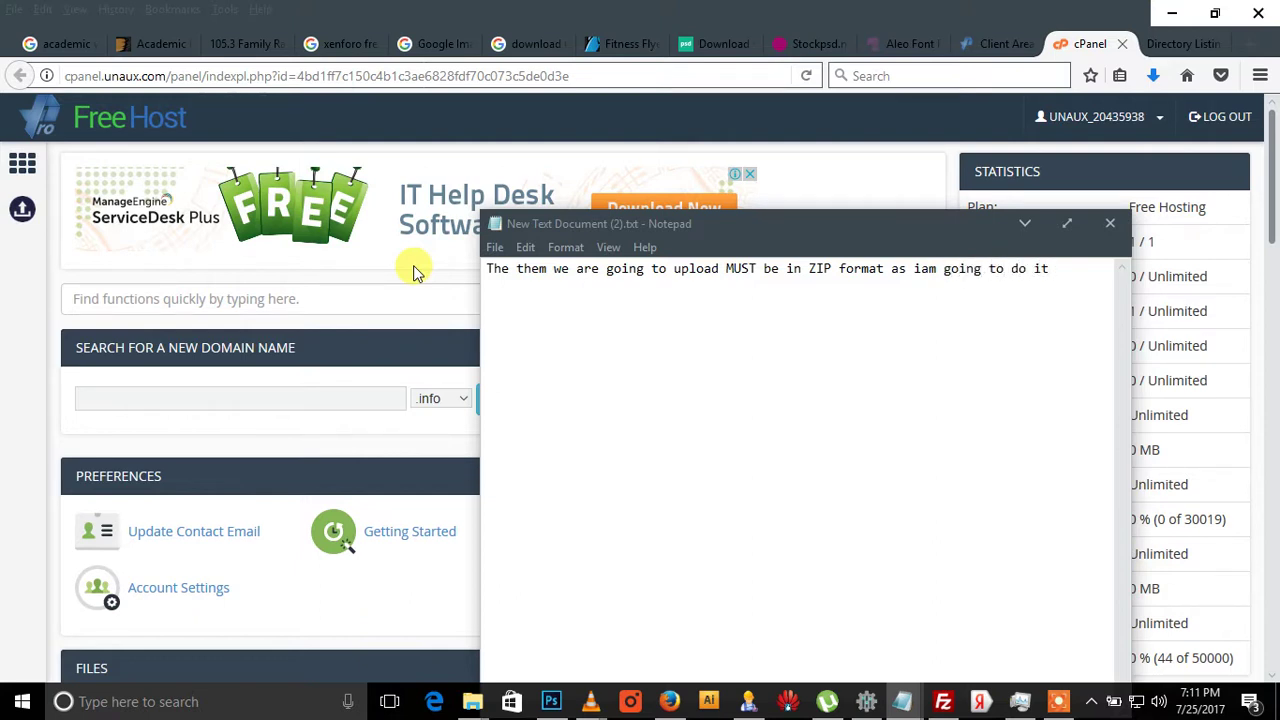
Step: Minimize the browser and the first note to expose the desktop, and move the ZIP-format note aside with its text cleared
click(1172, 13)
click(1131, 156)
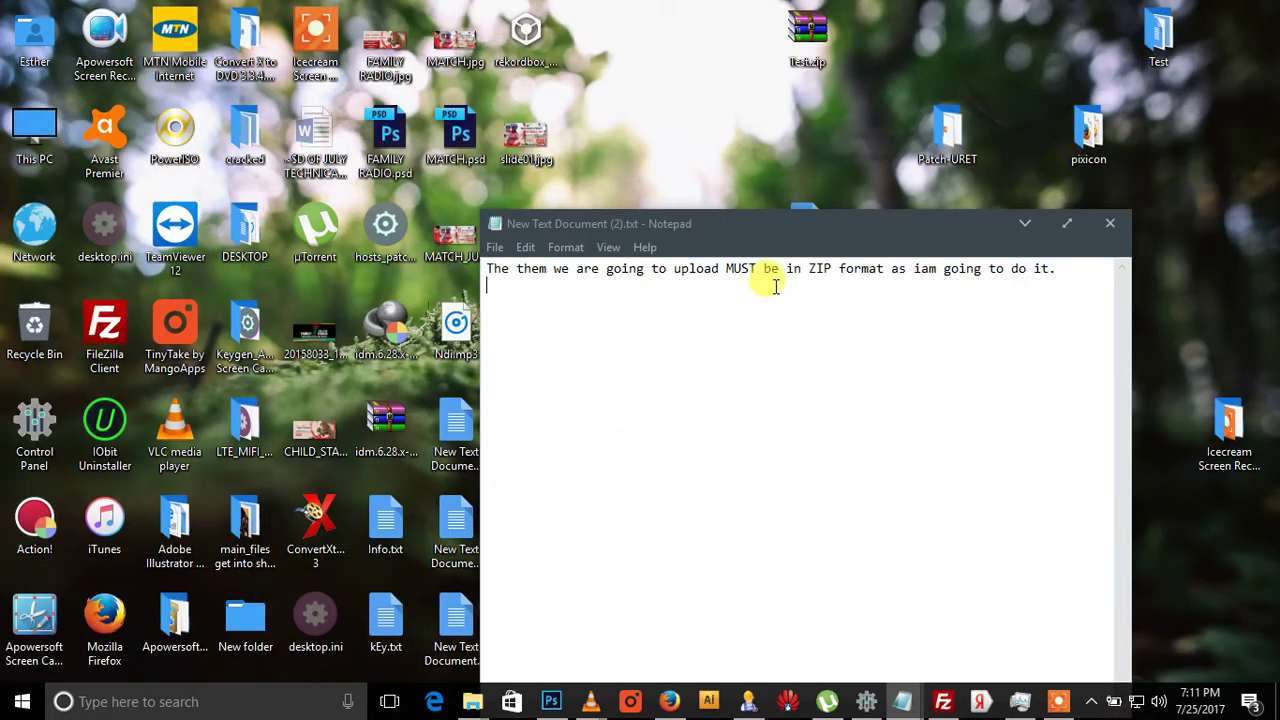
drag(733, 226, 1025, 454)
key(ctrl+a)
key(BackSpace)
drag(667, 420, 40, 330)
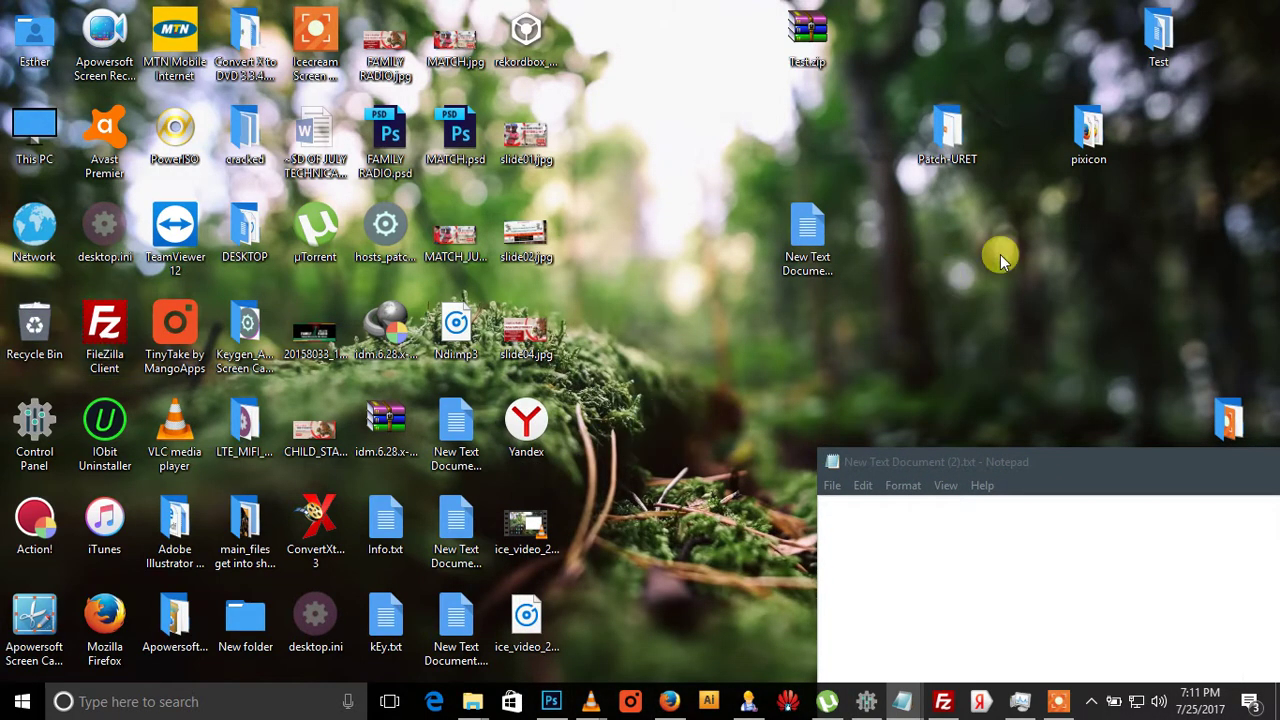
Step: Compress all contents of the desktop's pixicon folder into pixicon.zip in ZIP format and move the archive onto the desktop
drag(1076, 134, 629, 177)
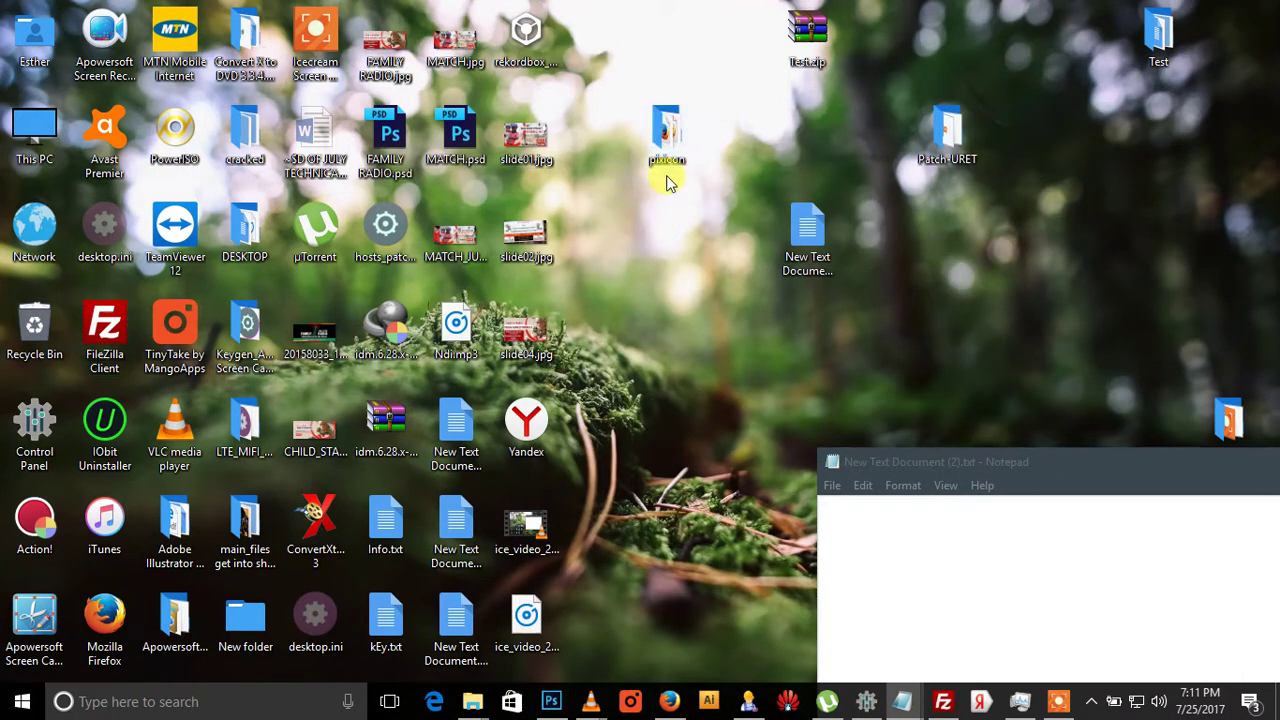
double_click(667, 140)
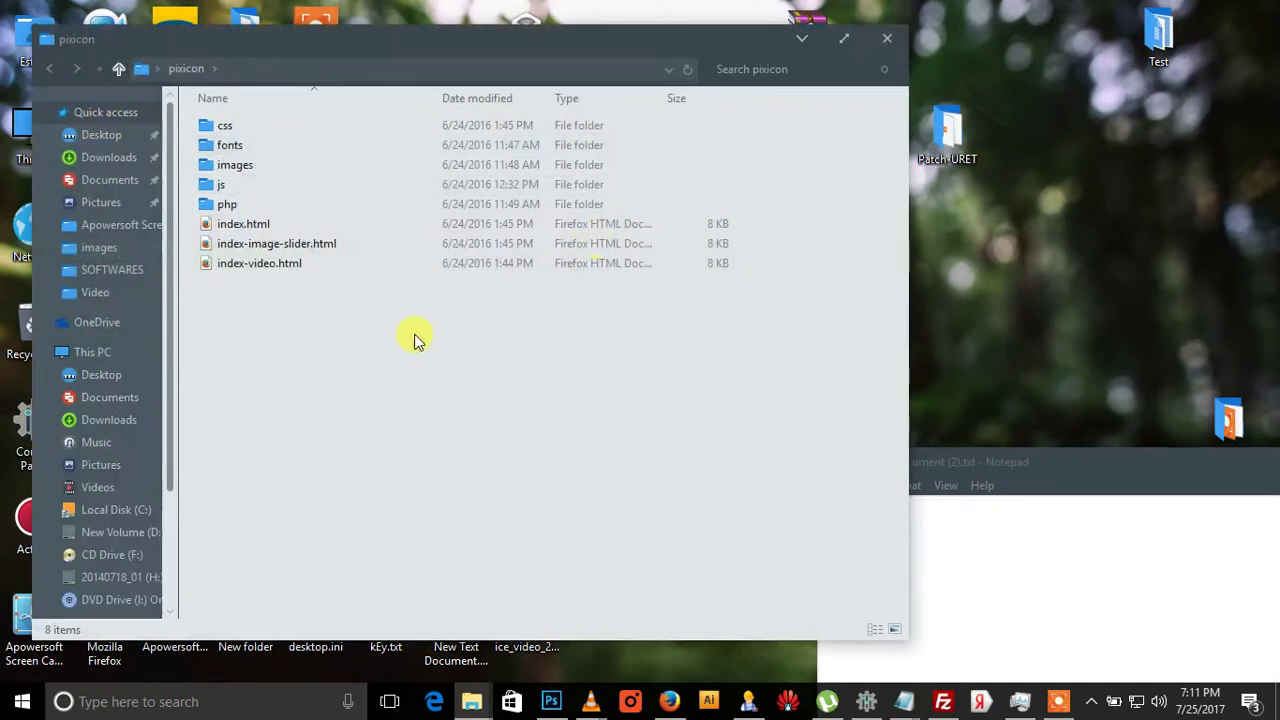
key(ctrl+a)
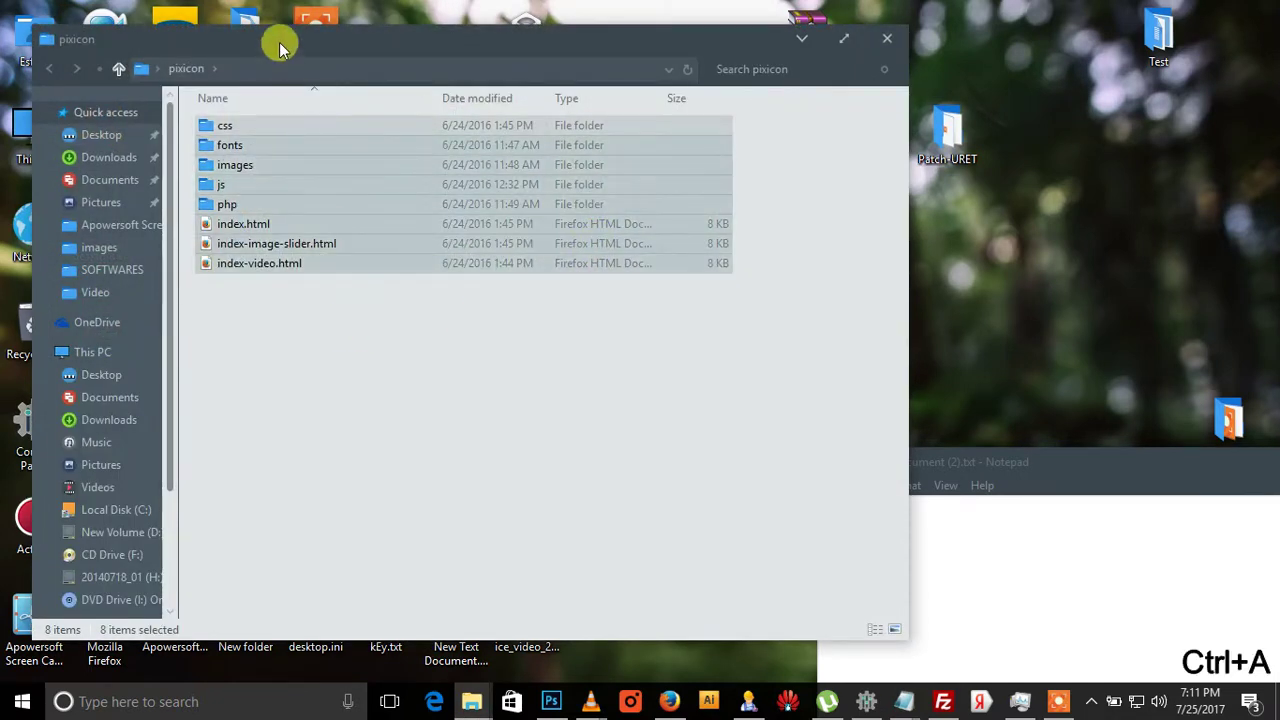
right_click(226, 127)
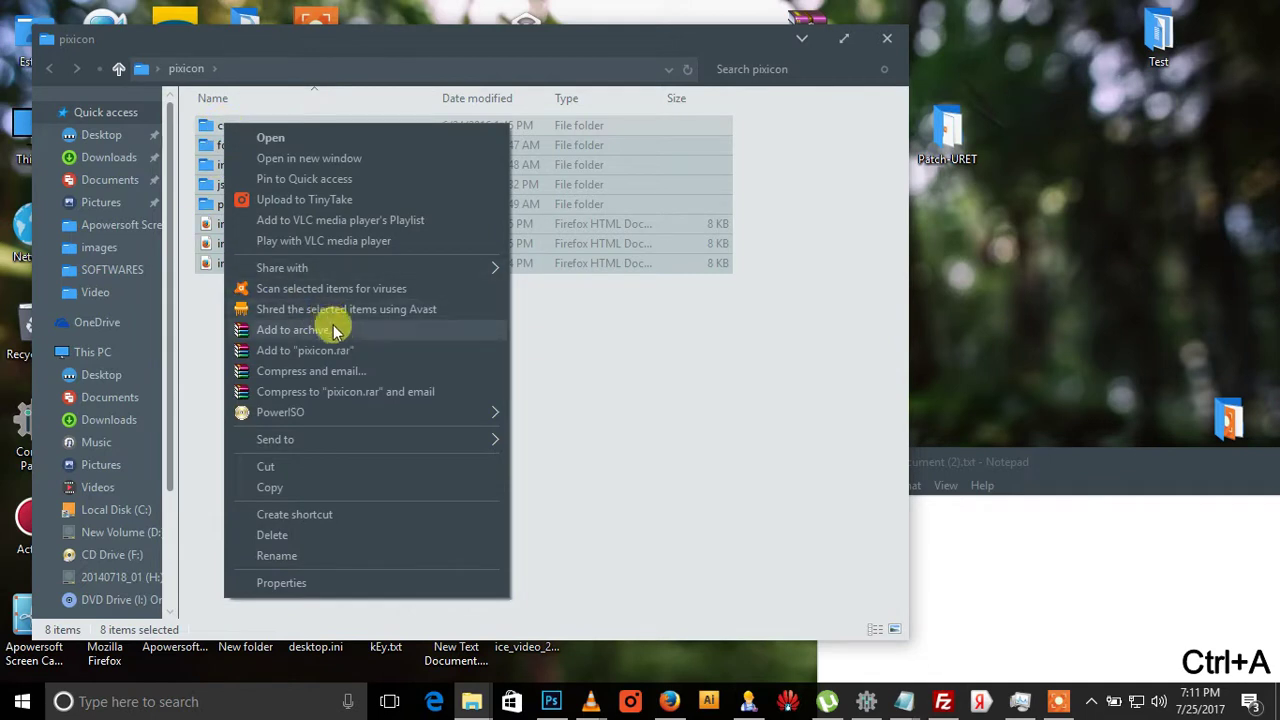
click(330, 333)
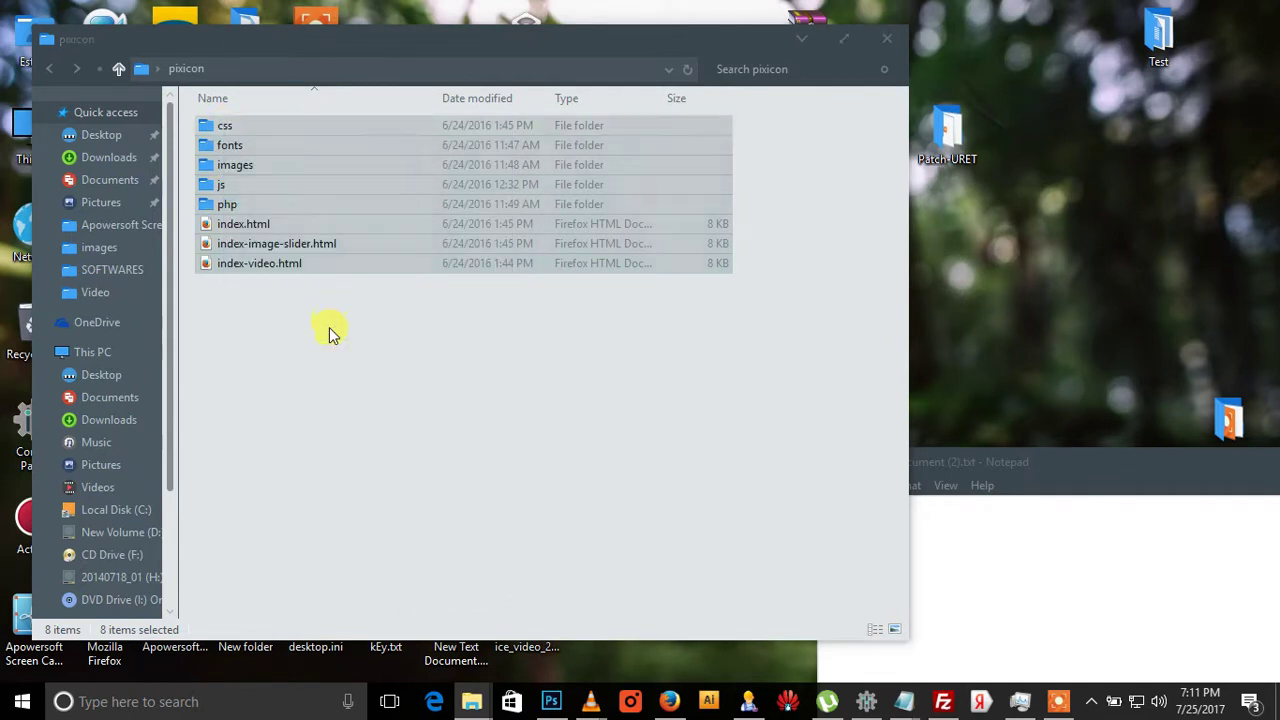
click(568, 328)
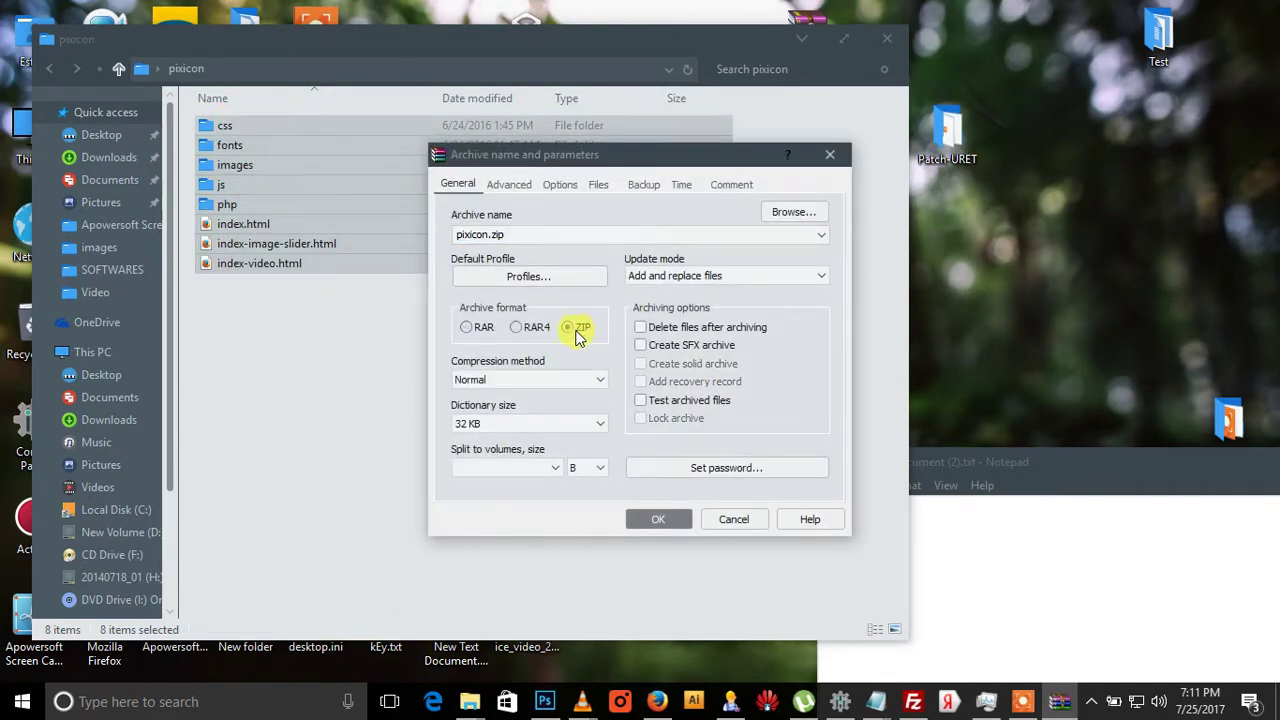
click(668, 519)
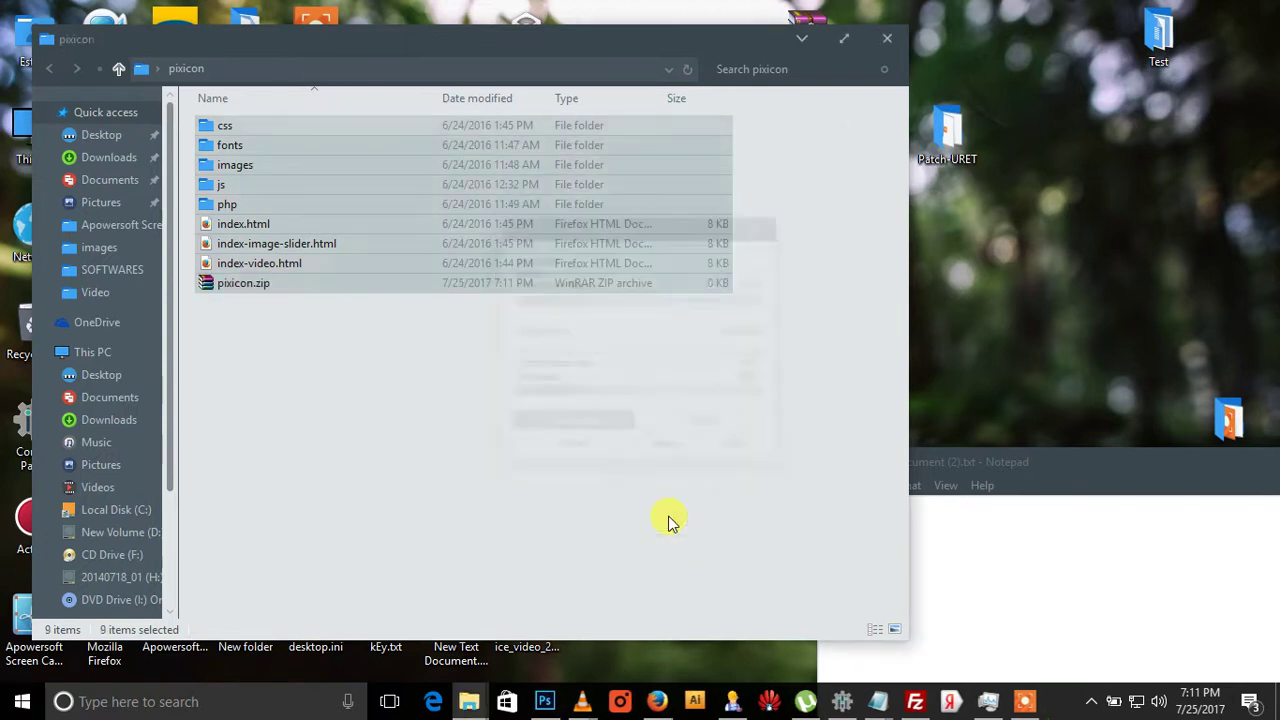
click(320, 420)
drag(216, 288, 706, 260)
Step: Write "Then we are going to upload it into the web server as going to be seen." in the empty Notepad note
text(Then we)
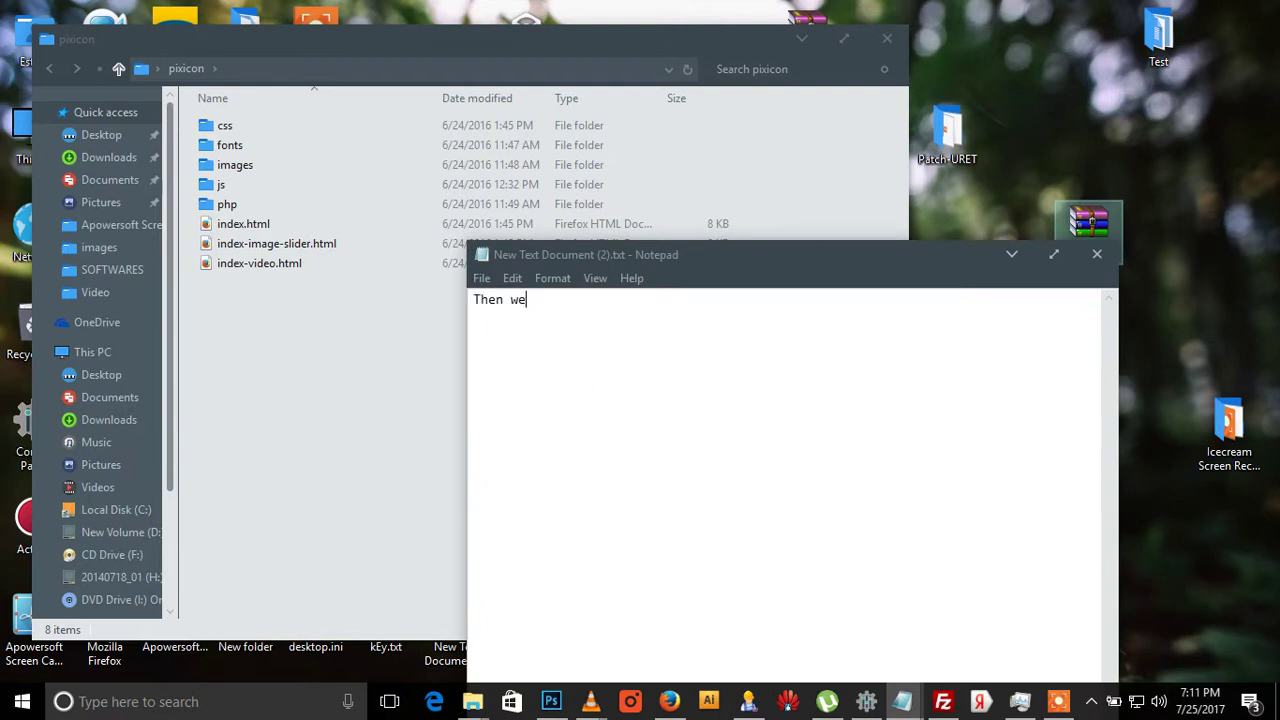
text( are going to upload)
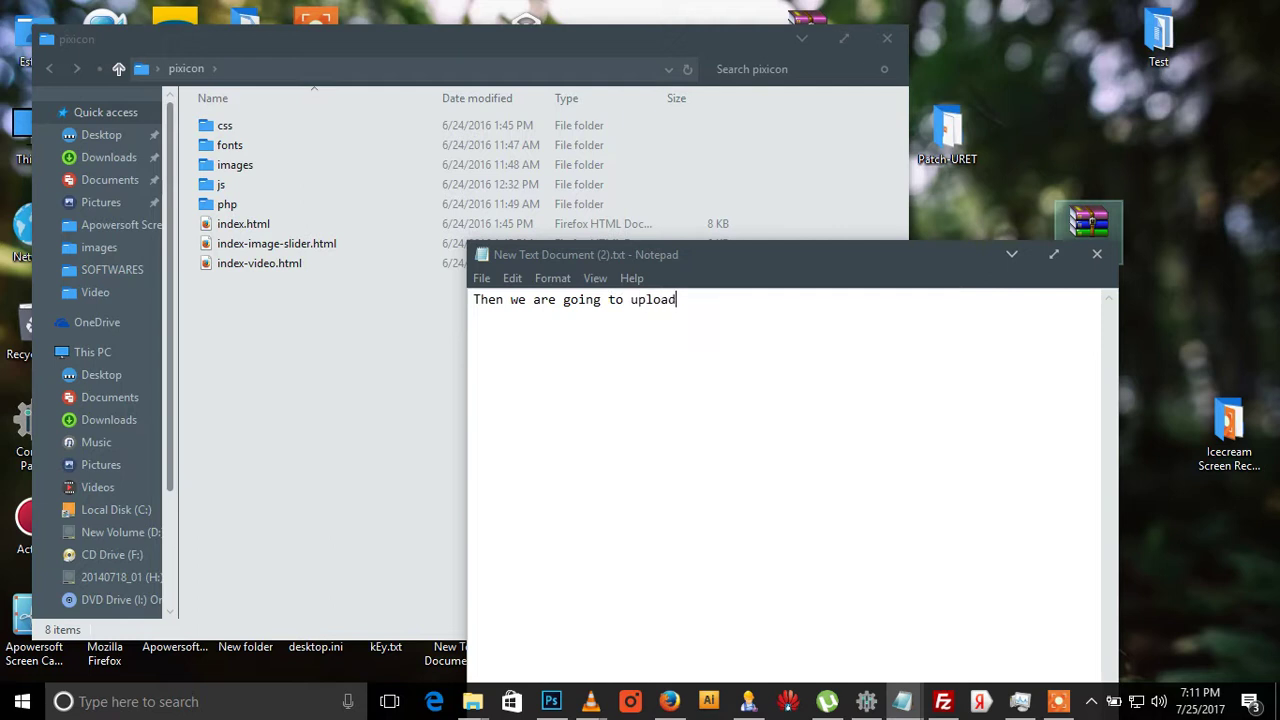
text( it into therweb server as going to be seen.)
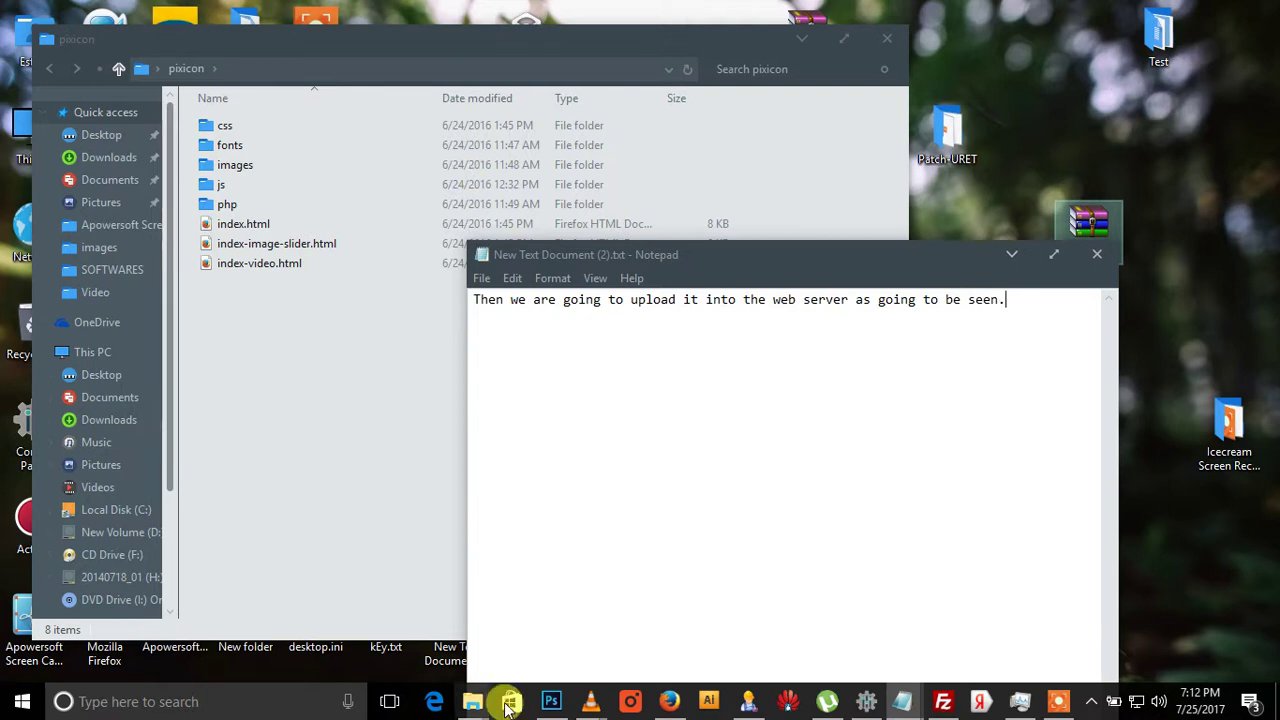
Step: Switch to Firefox and open the Online File Manager from the Files section of cPanel
click(673, 703)
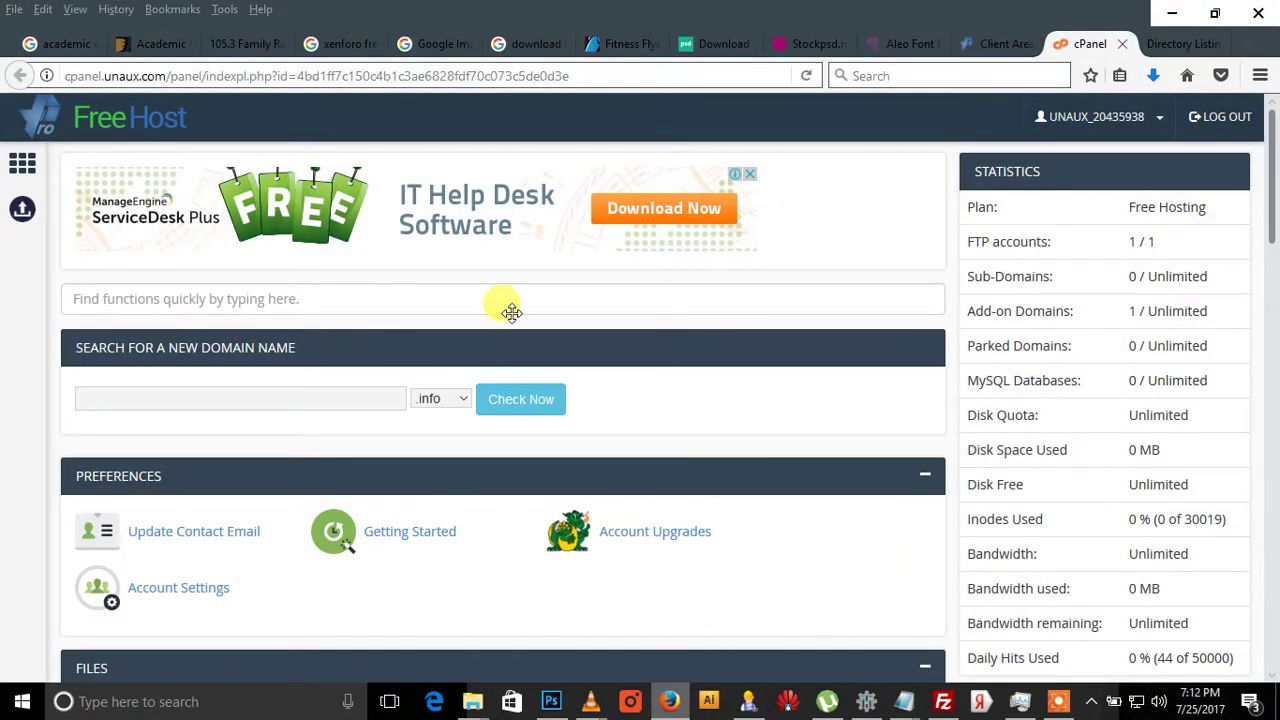
click(1195, 47)
click(1088, 42)
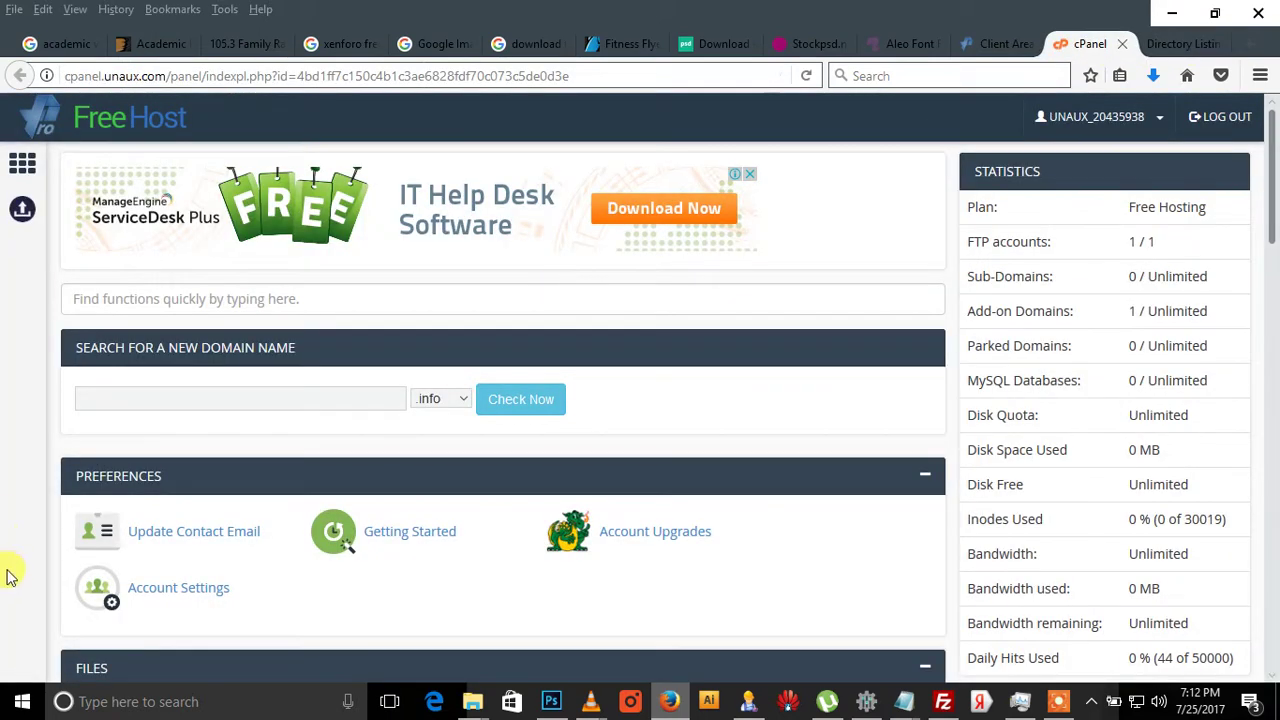
scroll(10, 575, down, 3)
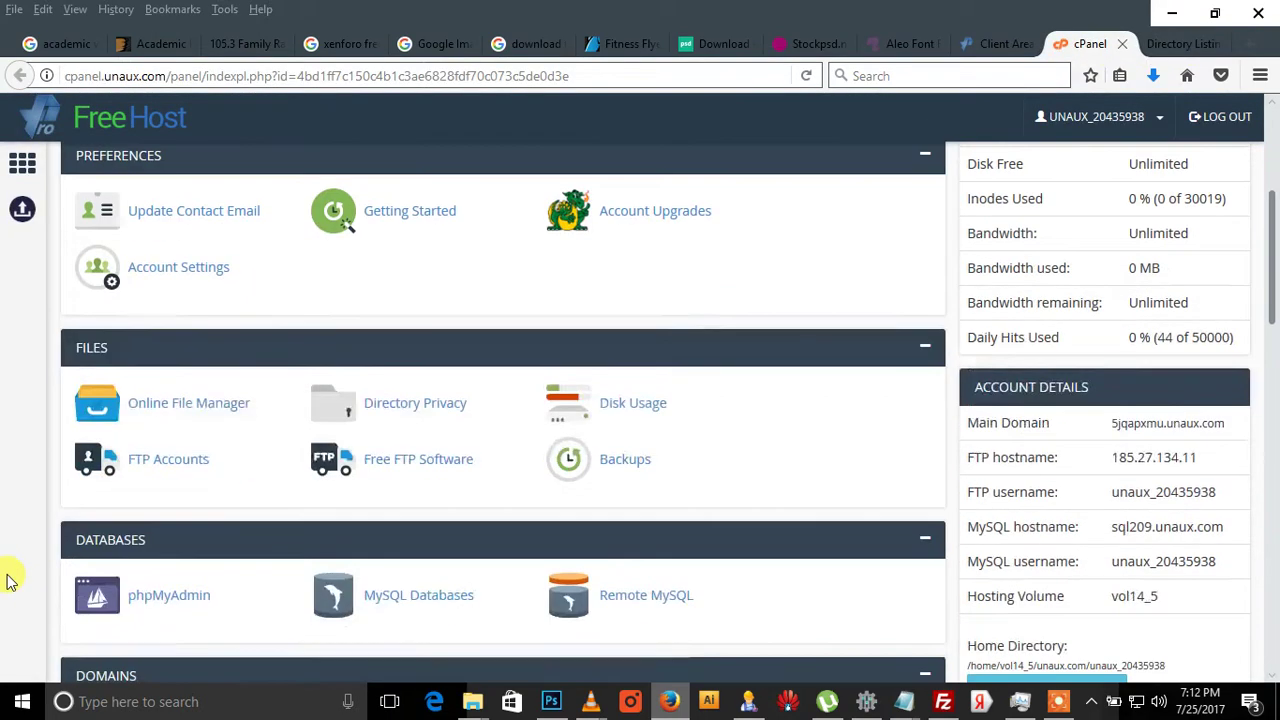
click(178, 405)
Step: Replace the Notepad note's text with the lines "Click on FILE MANAGER" and "THEN CLICK ON HTDOCS FOLDER"
mouse_move(903, 709)
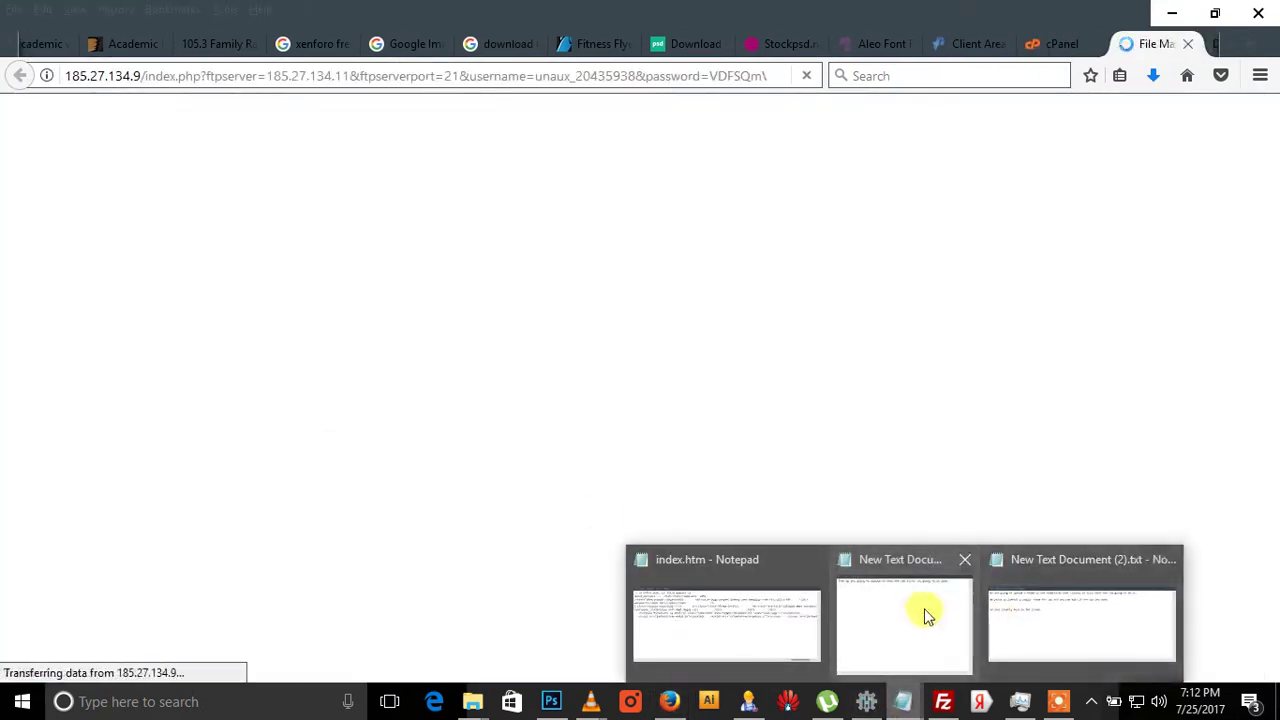
click(923, 611)
drag(1018, 312, 400, 349)
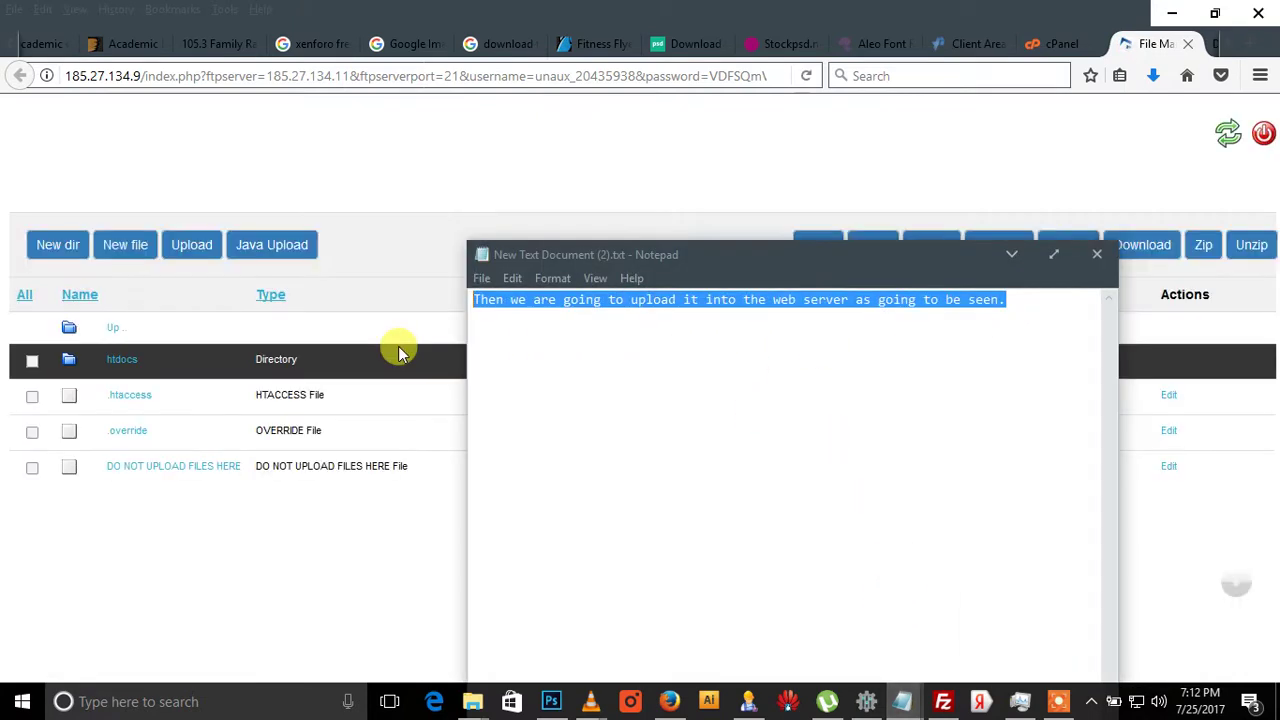
text(Click)
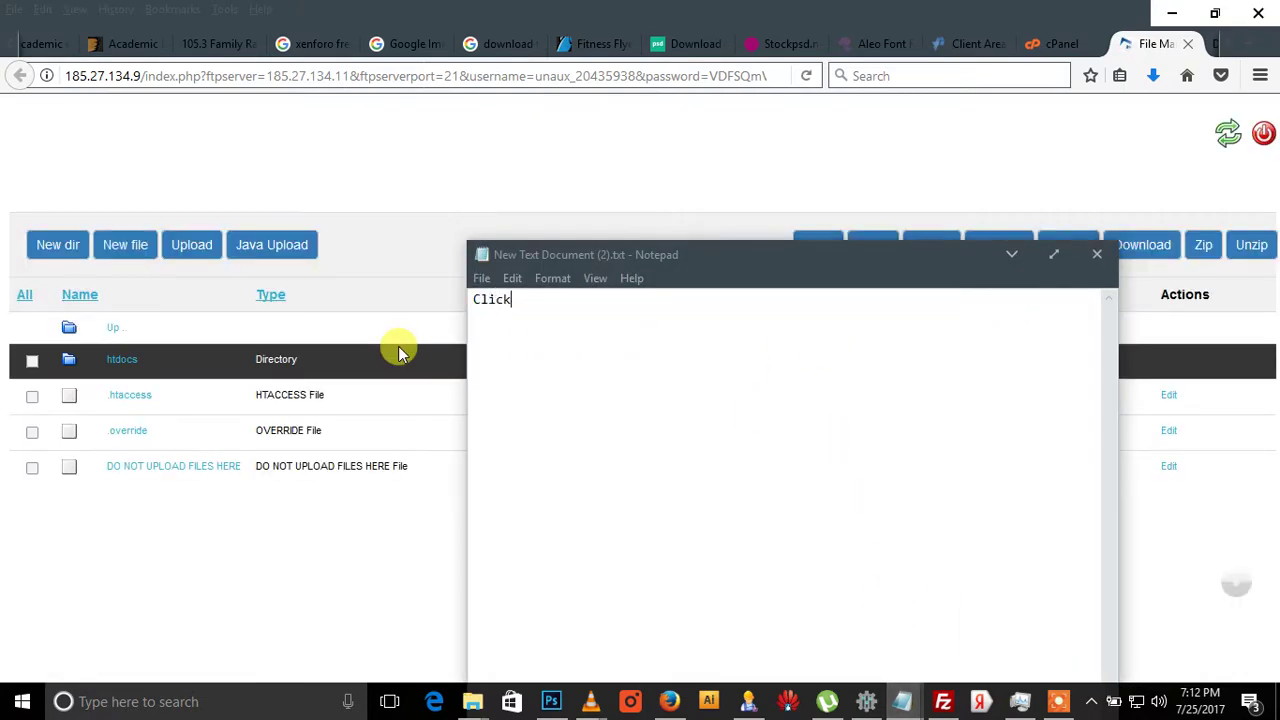
text( on FILE MANAGER   )
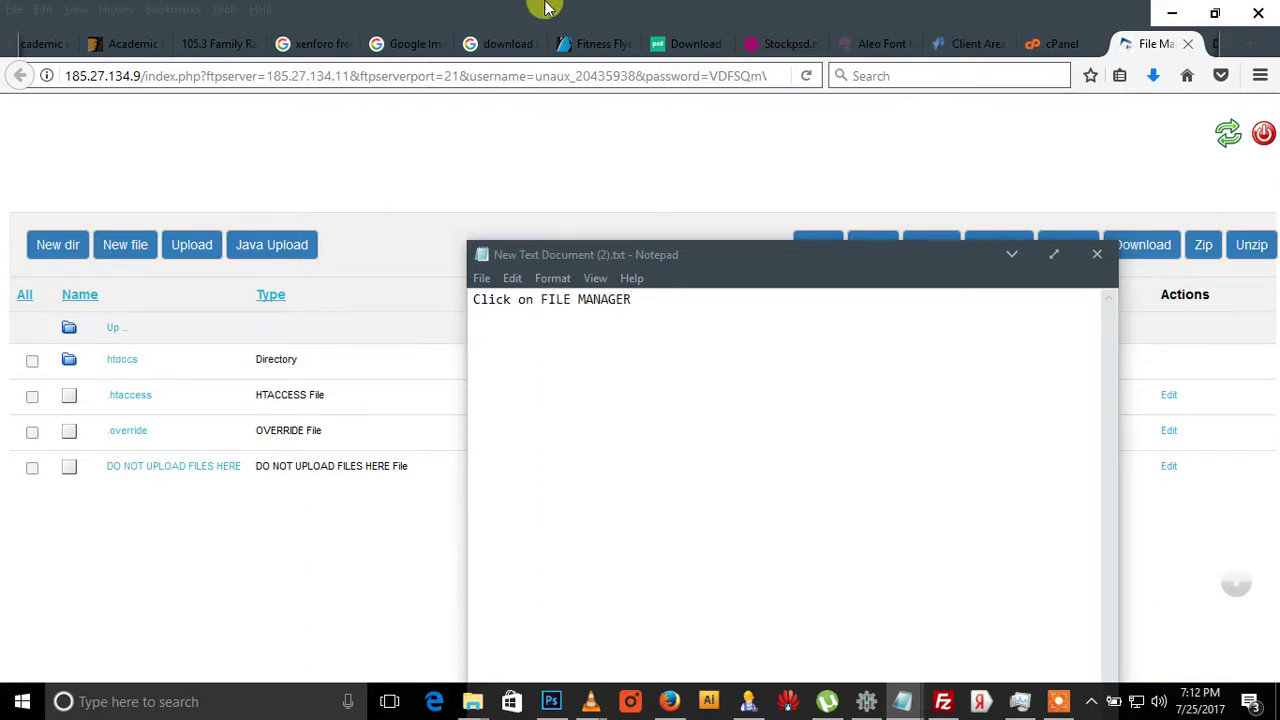
text(THEN CLICK ON HTDOCS FOLDER)
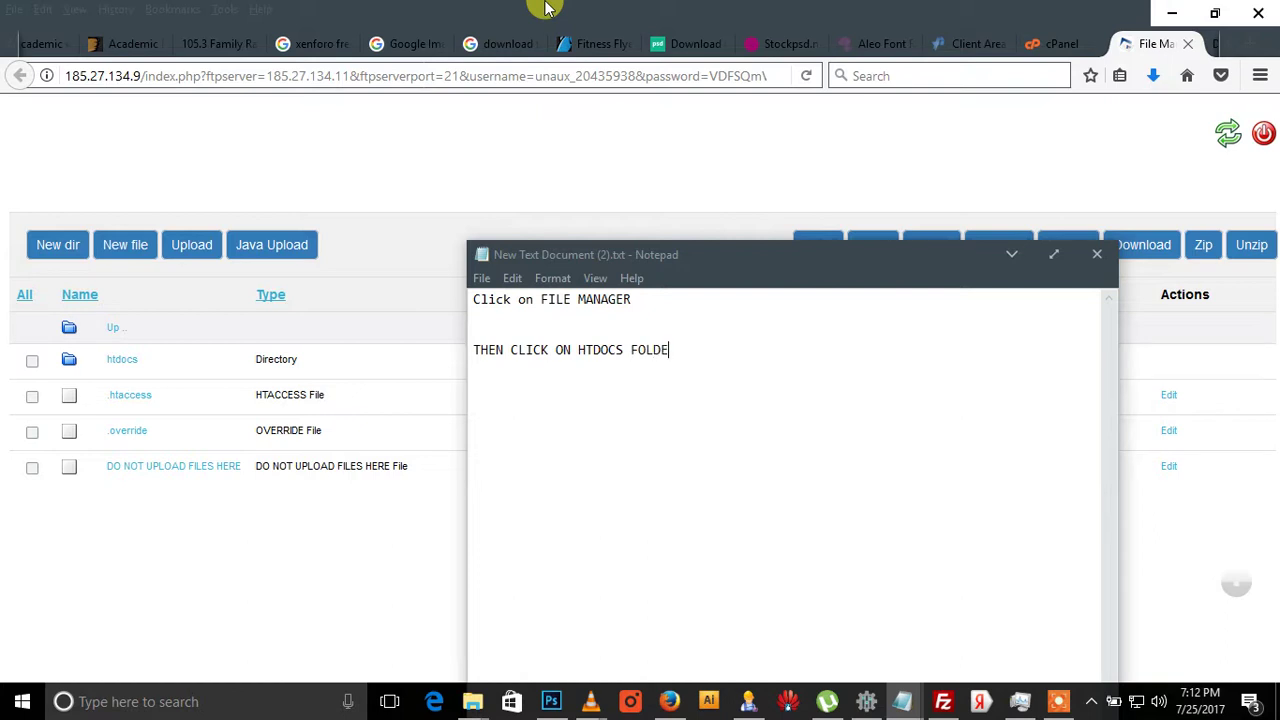
Step: Return to Firefox and open the htdocs directory in the file manager
click(700, 8)
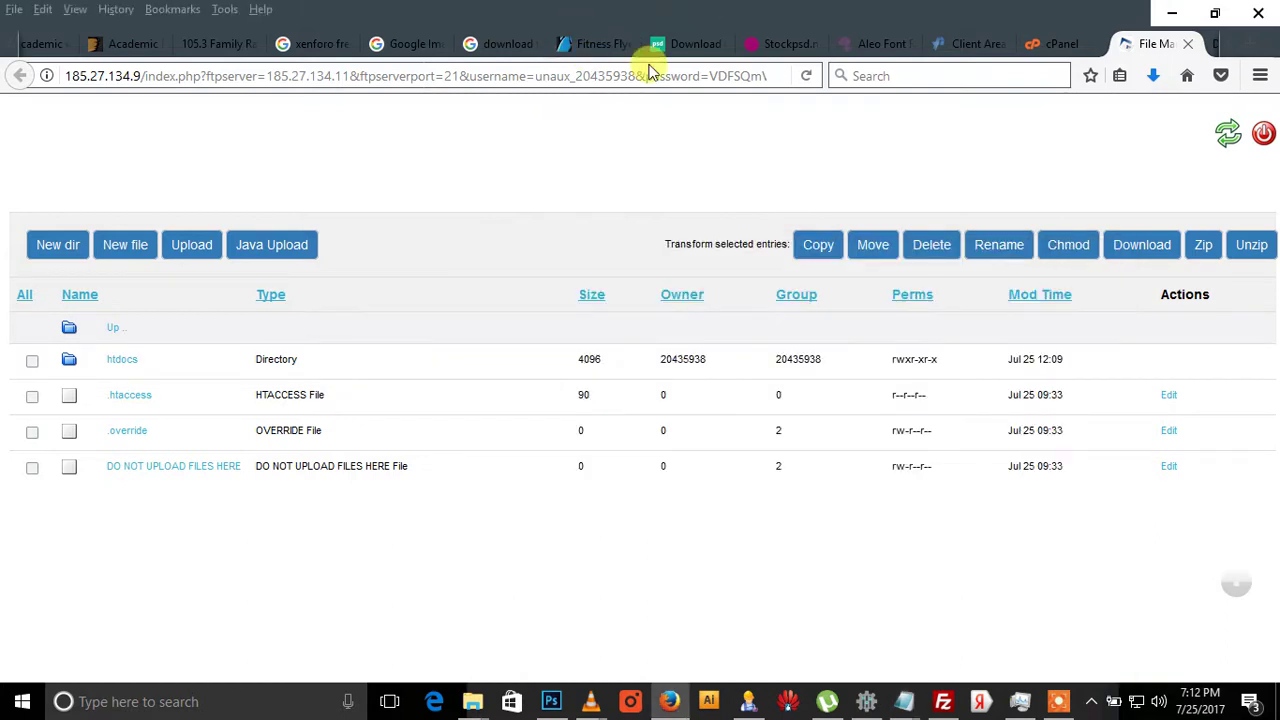
click(121, 362)
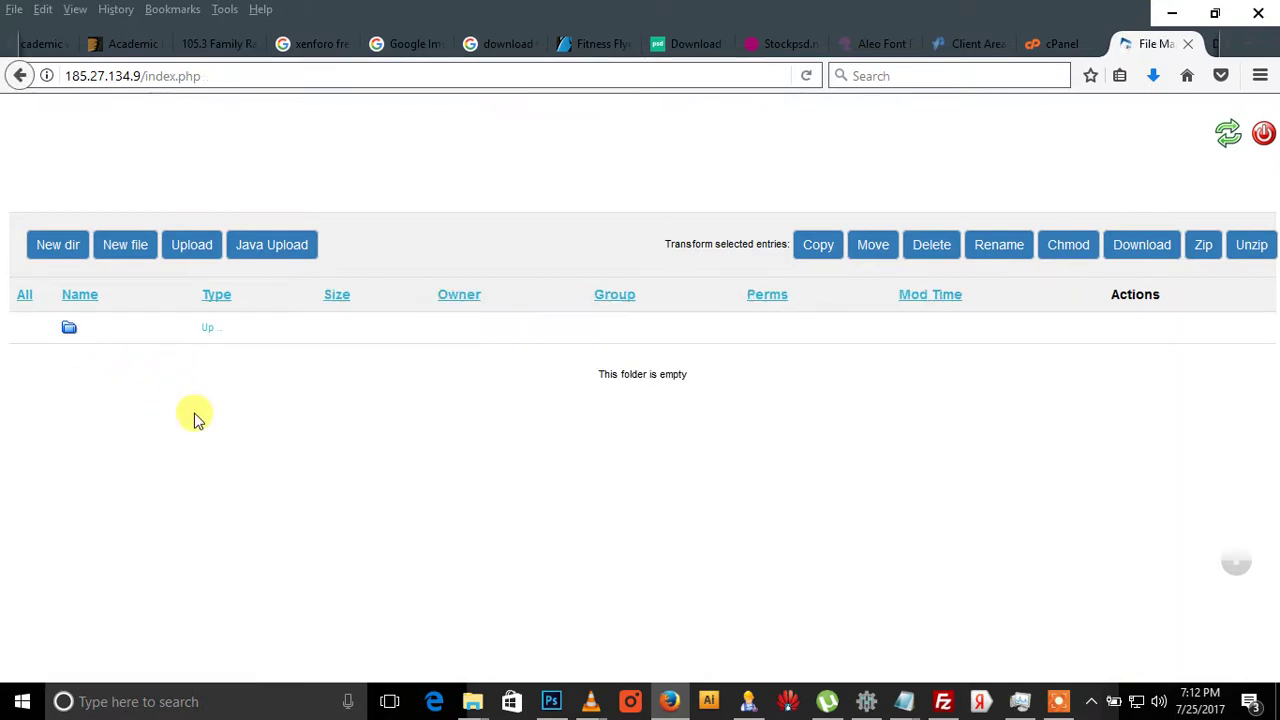
Step: Move the Notepad note lower and replace its text with "Then we are going to upload it here,so clikc on UPLOAD TAB AS U SEE HERE."
mouse_move(903, 701)
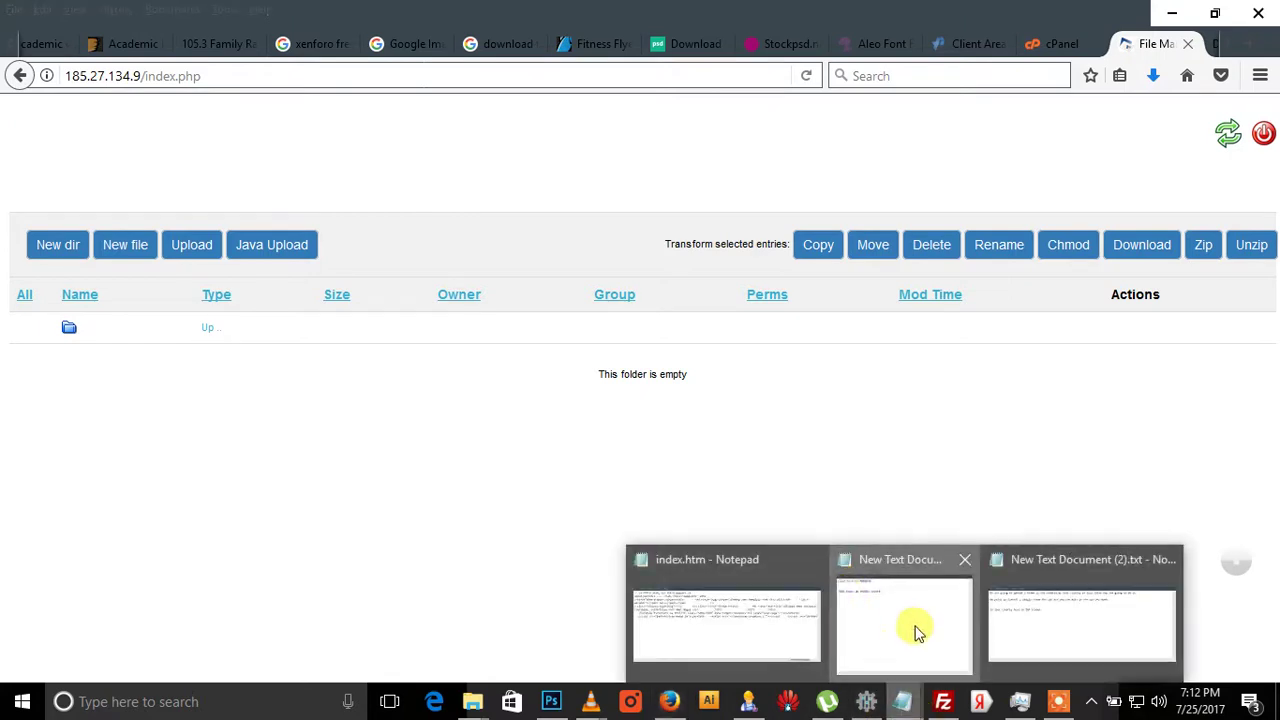
click(914, 629)
drag(743, 260, 806, 407)
drag(849, 543, 519, 440)
text(Then)
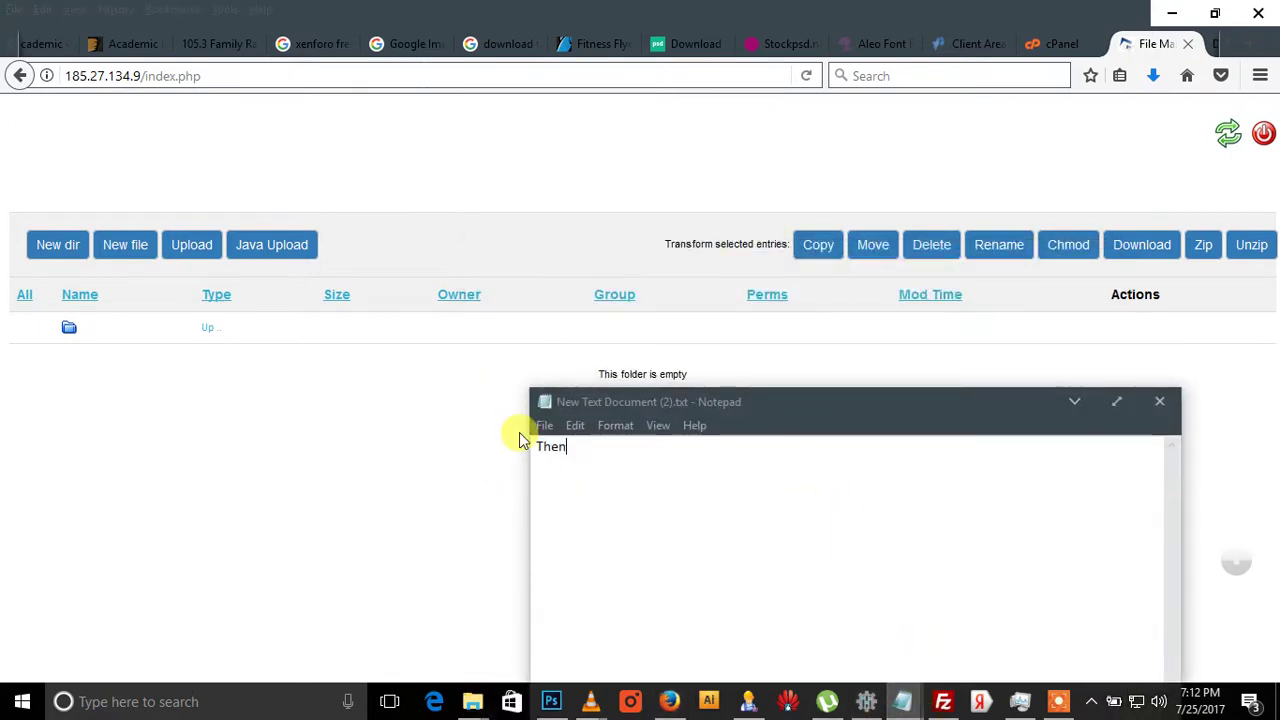
text( we are goi)
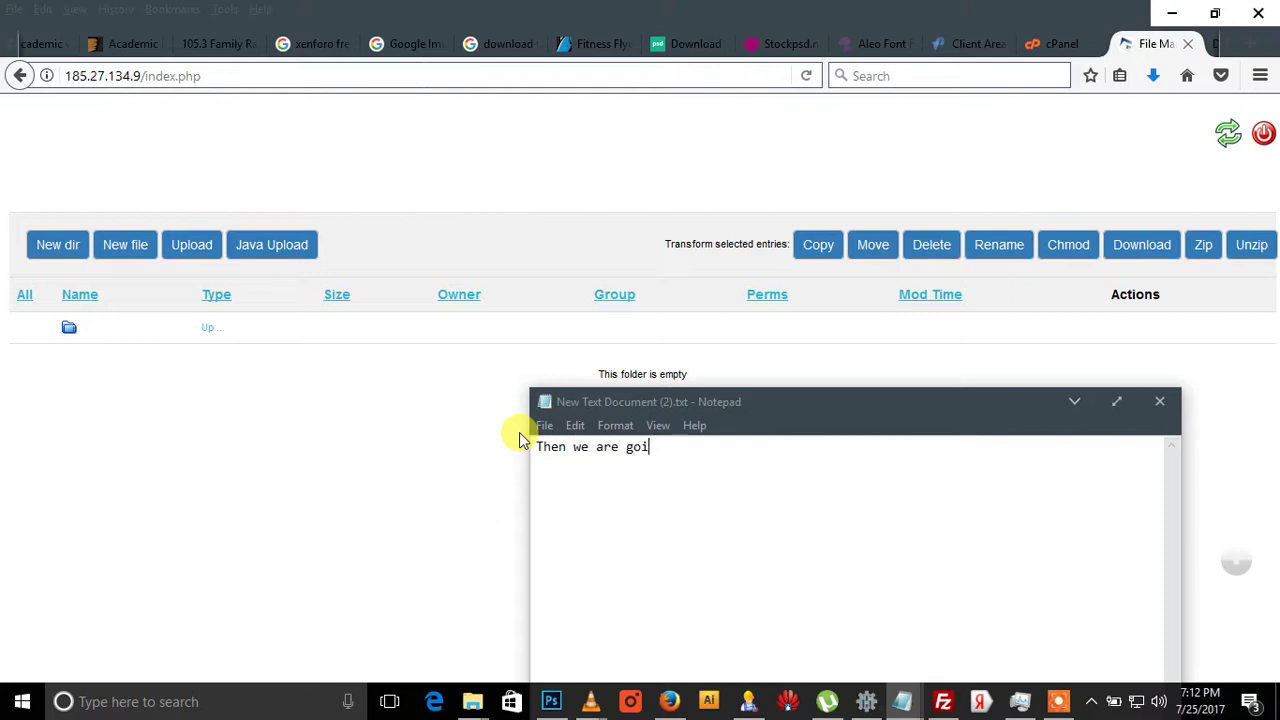
text(ng to uploadi)
text(it here)
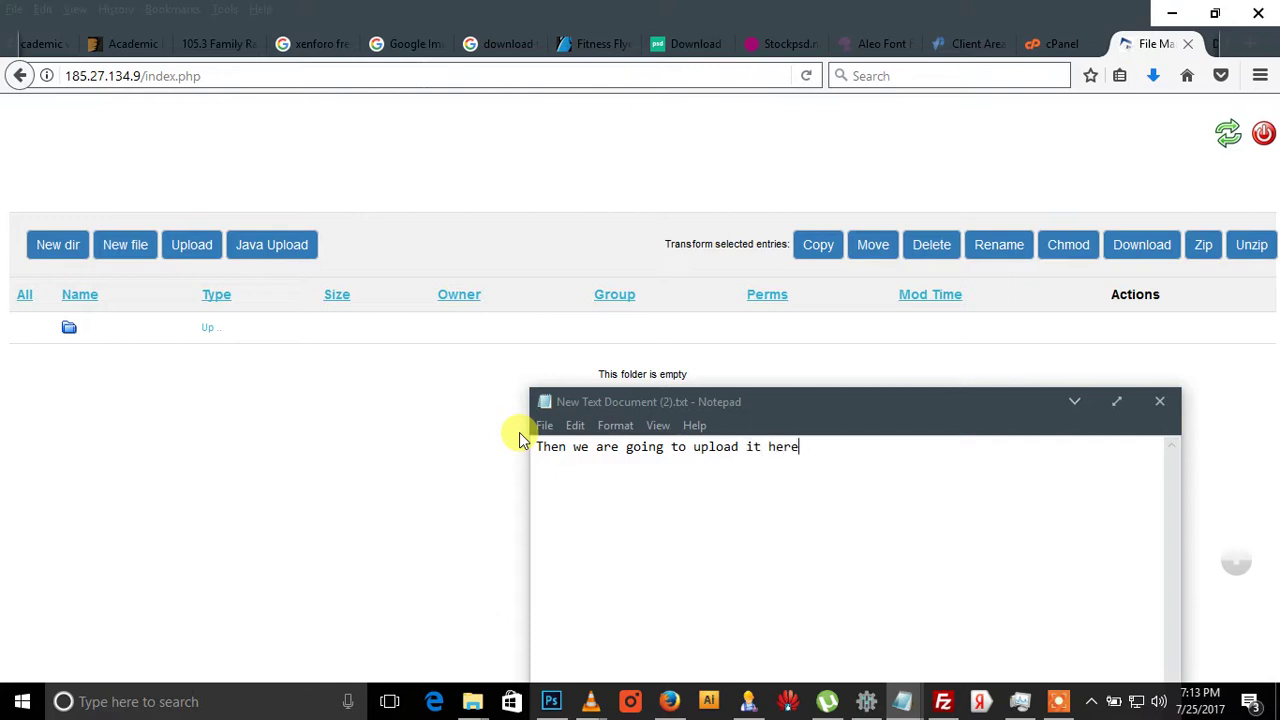
text(,so clikc on UPLOAD TAB AS)
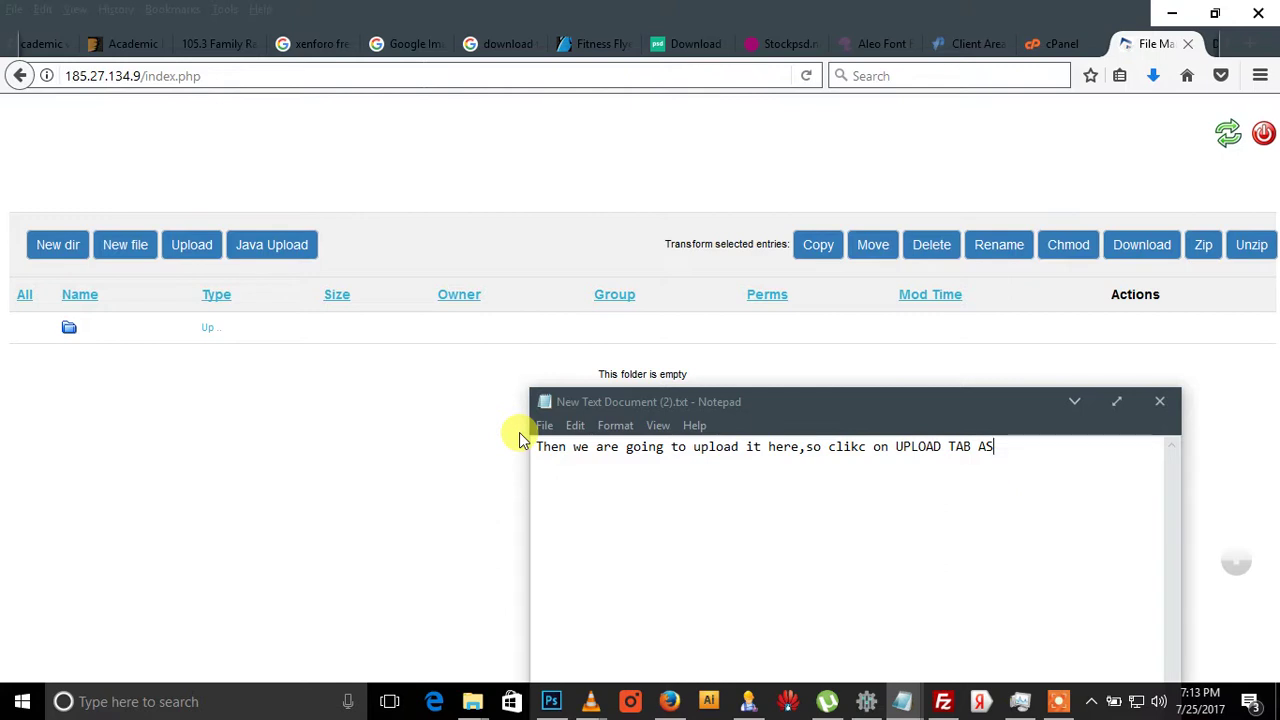
text(U SEE HERE.)
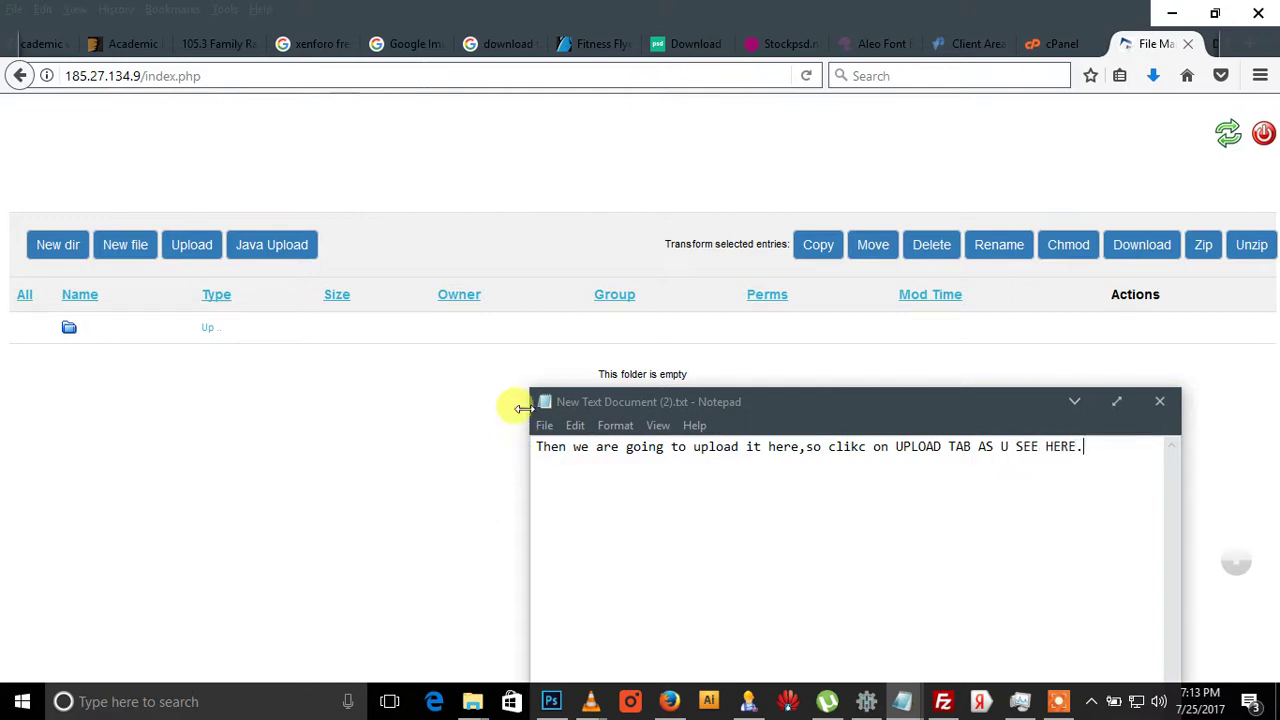
Step: In Firefox, upload pixicon.zip from the desktop into /htdocs as an archive that is decompressed on the server
click(400, 328)
click(195, 252)
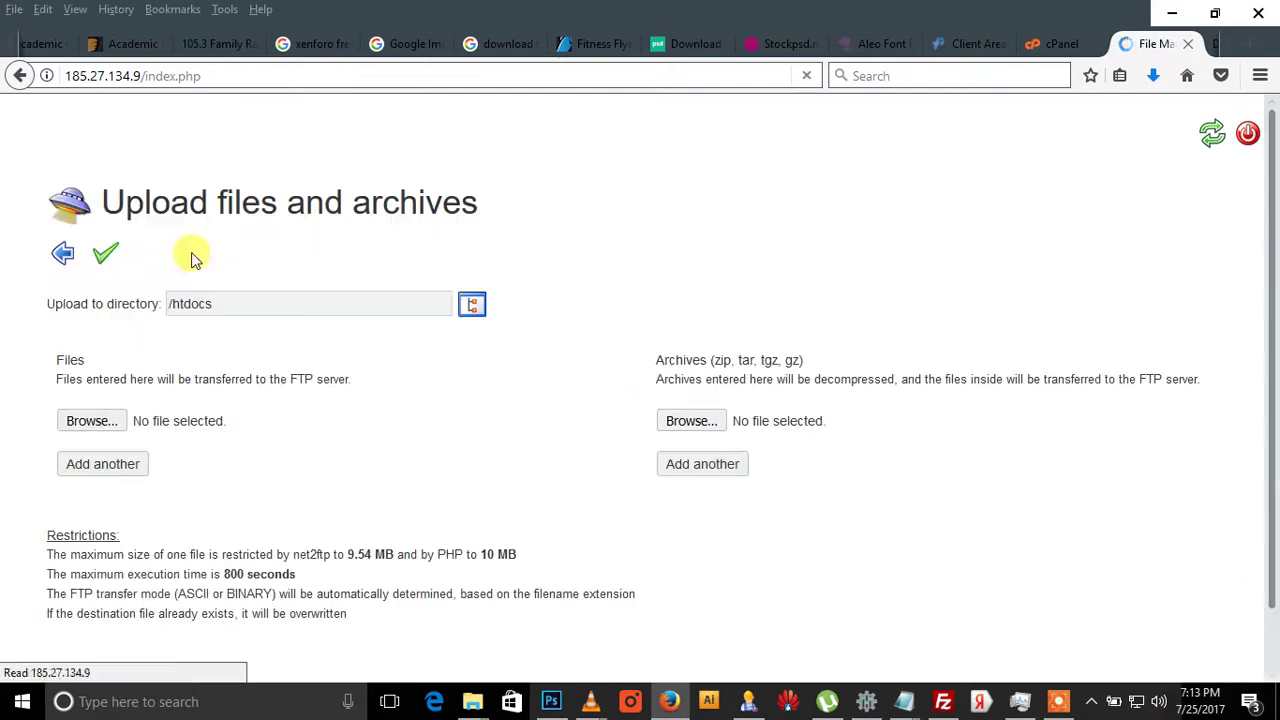
drag(655, 360, 812, 362)
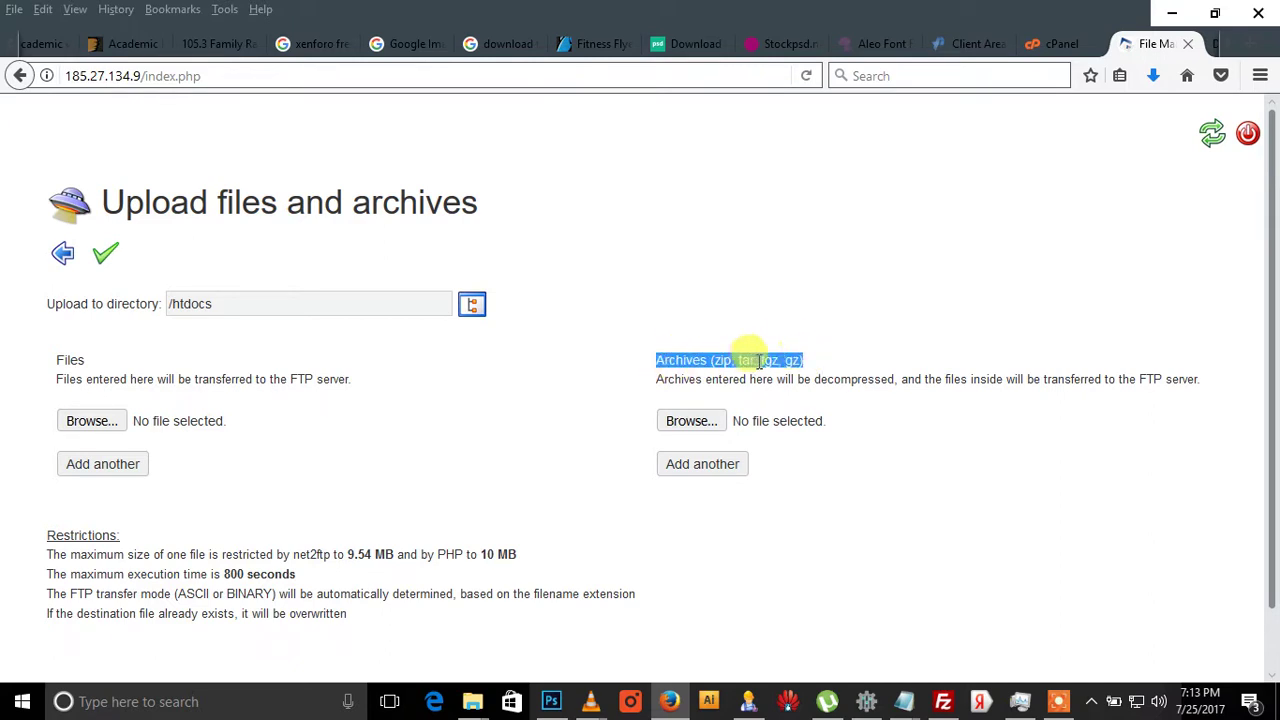
click(700, 425)
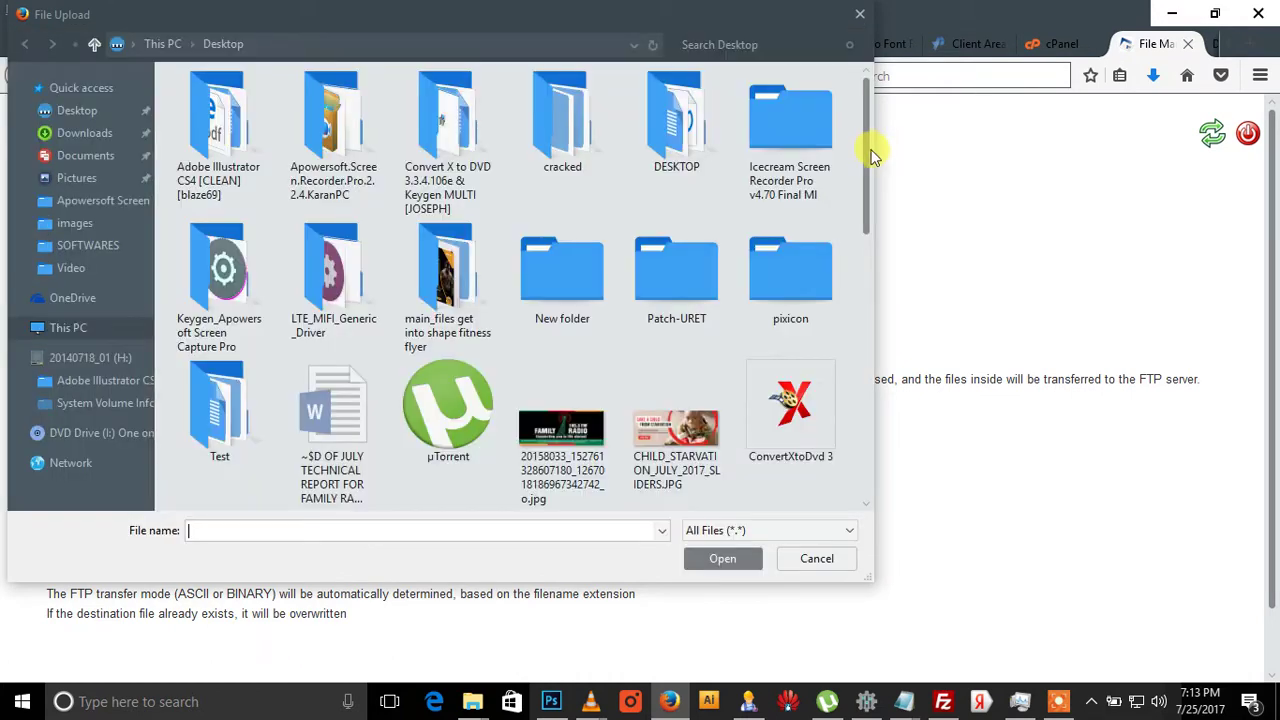
scroll(870, 195, down, 1)
drag(870, 195, 869, 342)
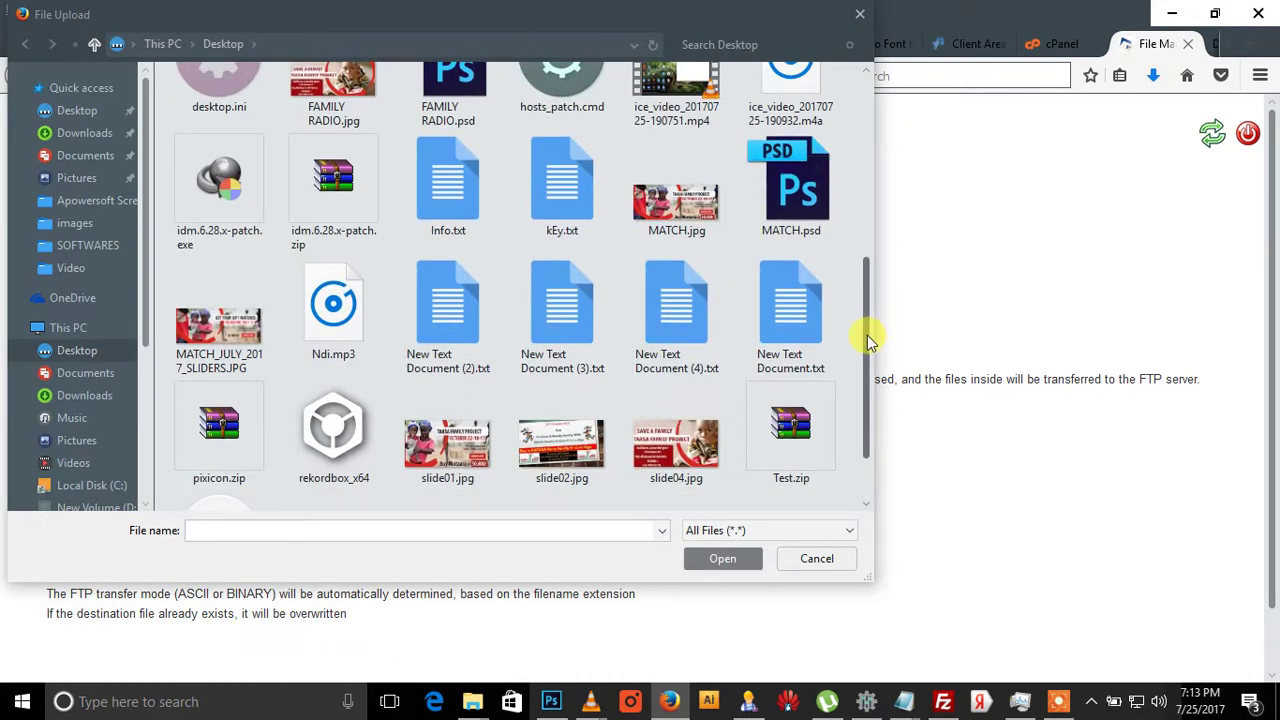
click(222, 438)
double_click(222, 438)
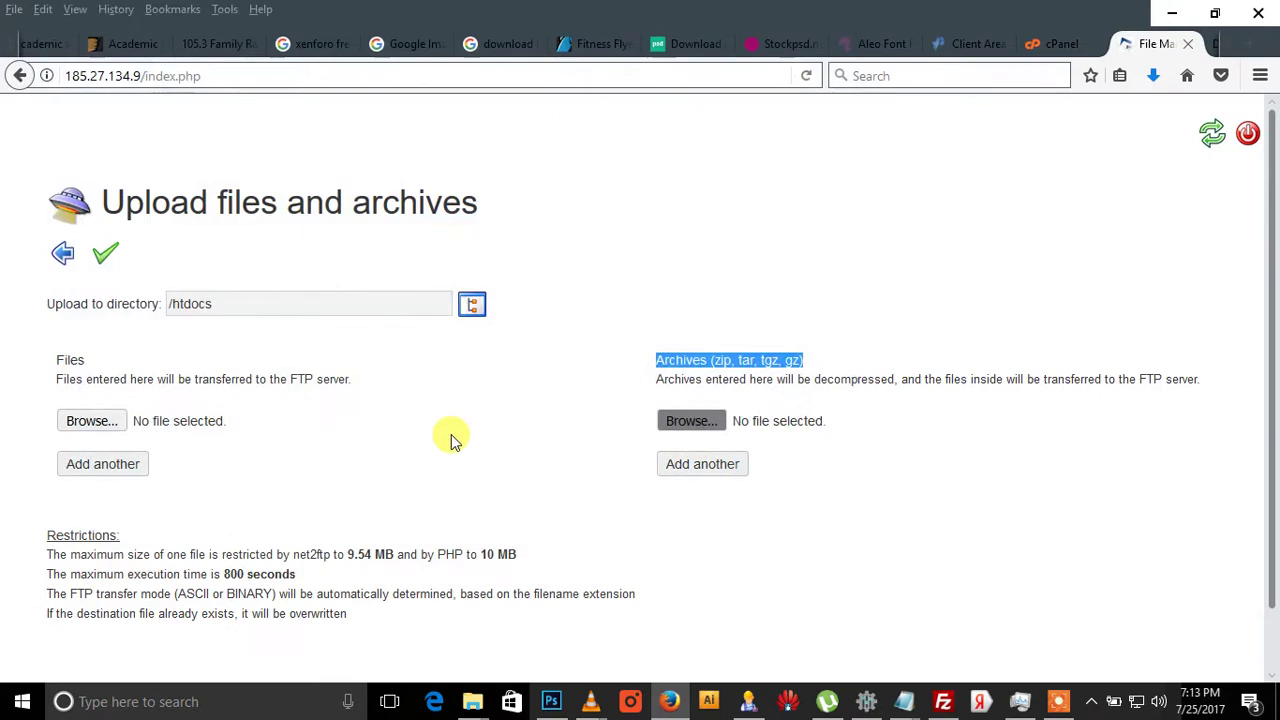
click(104, 256)
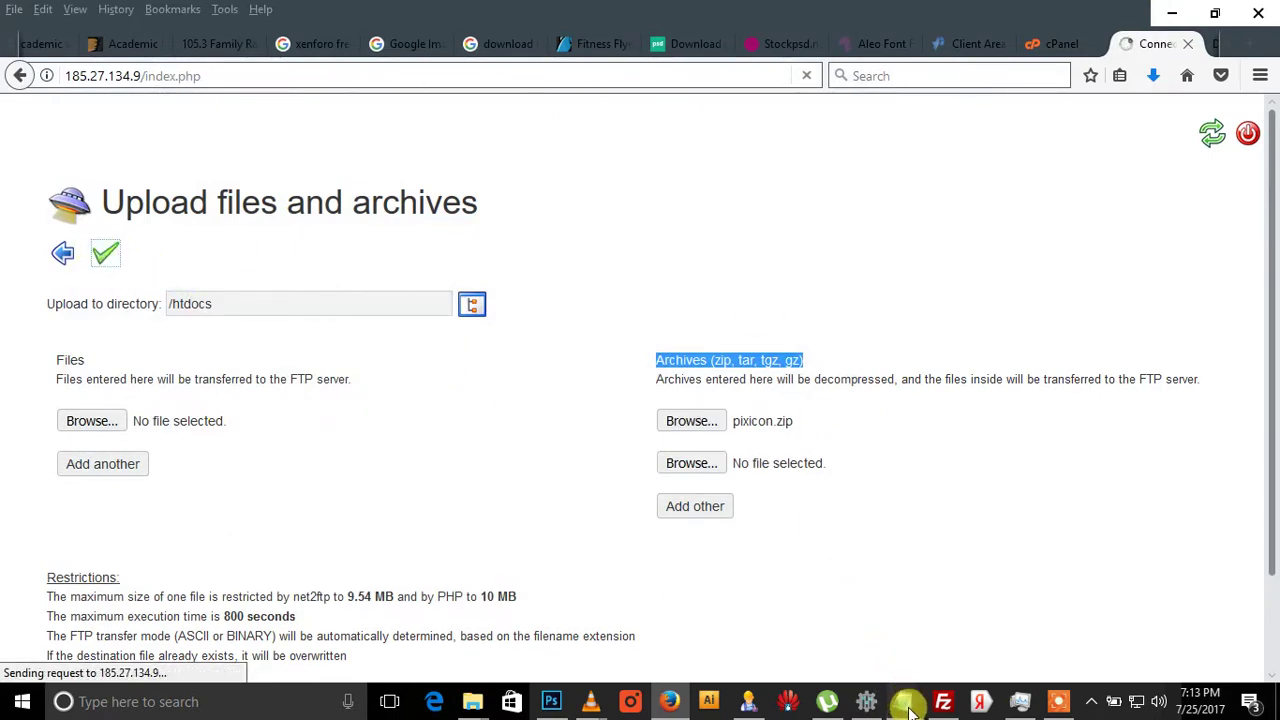
Step: Replace the Notepad note's text with "You can see that we have uploaded the ZIPPED file we did and see what it has brought."
mouse_move(903, 700)
click(866, 628)
drag(1100, 443, 523, 451)
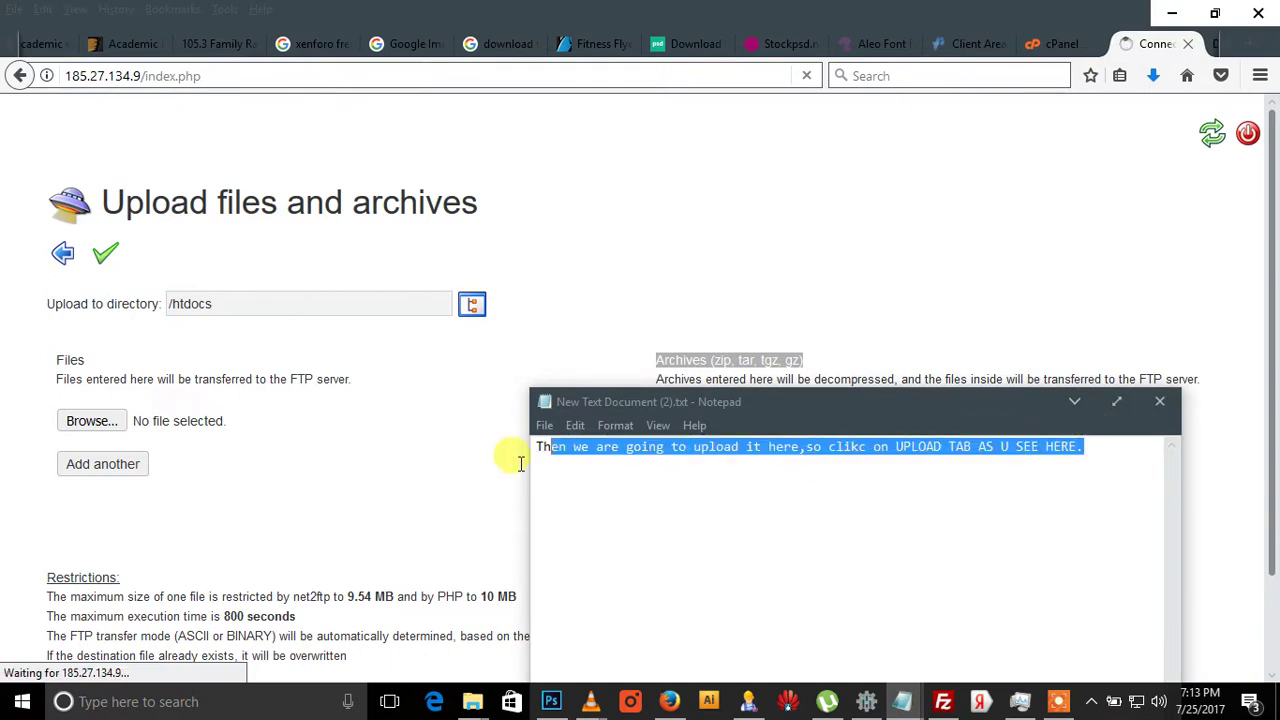
text(You)
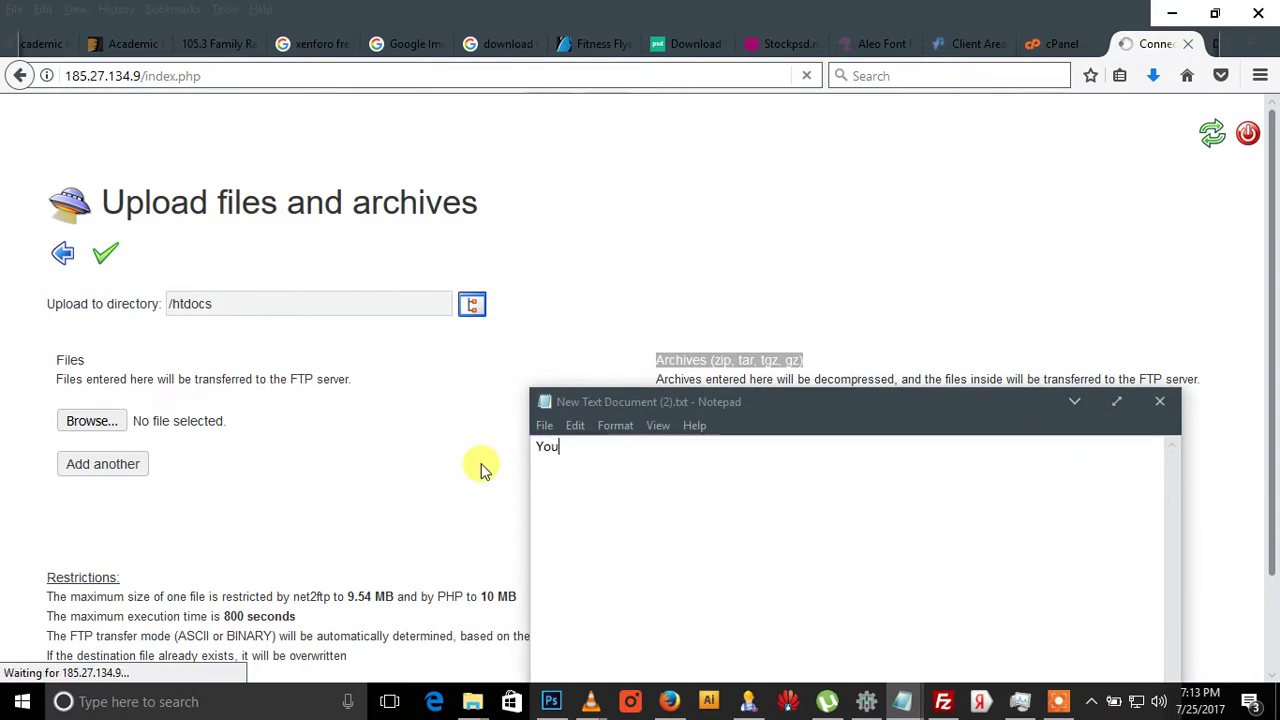
text( can see )
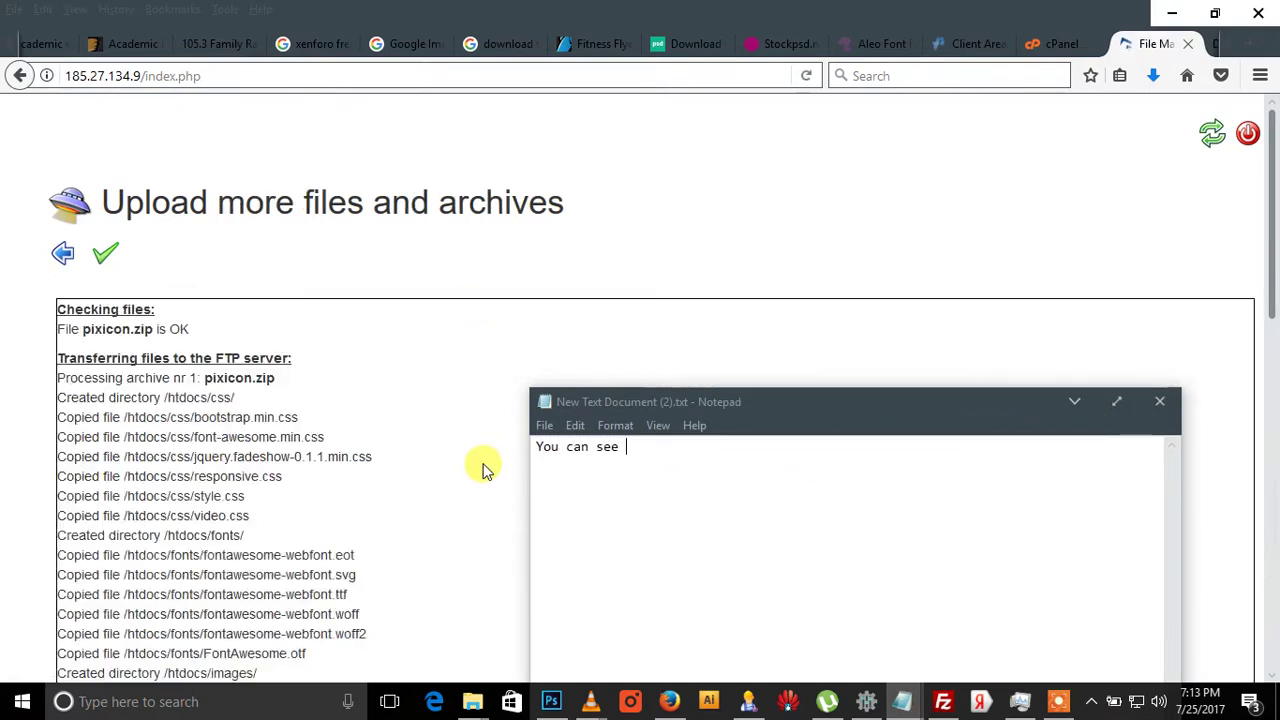
text(that we )
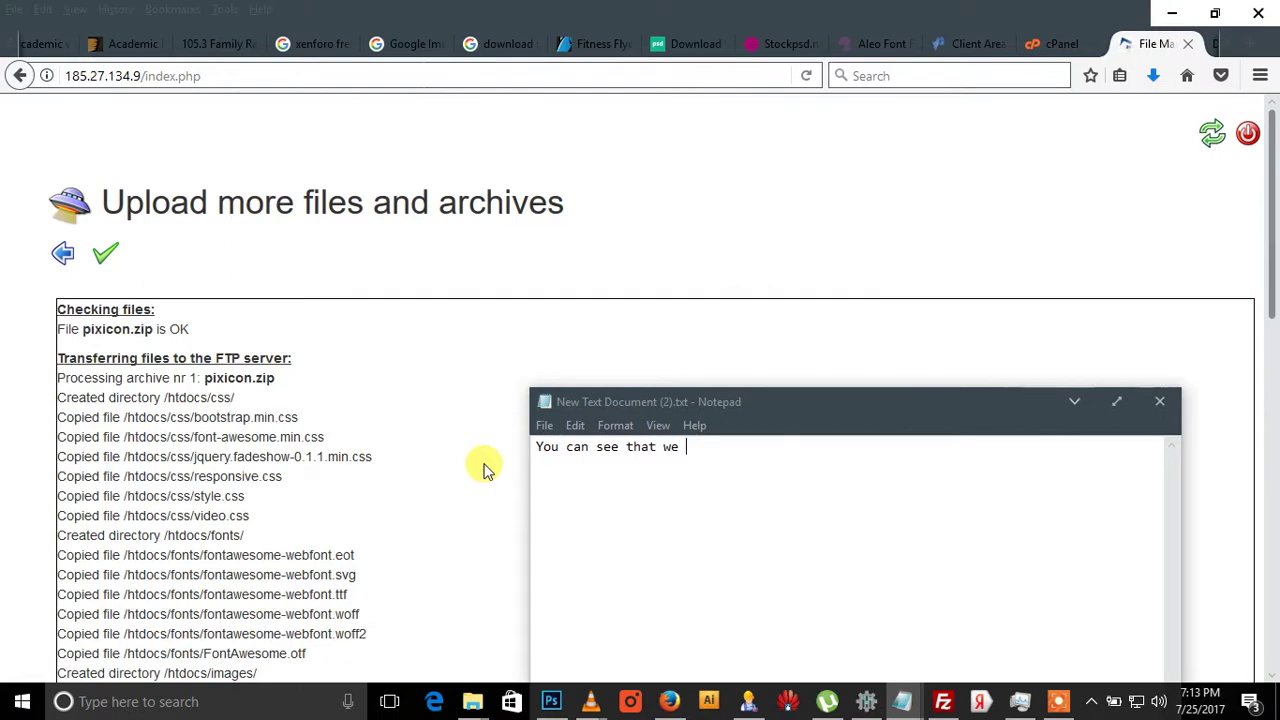
text(have uploaded the)
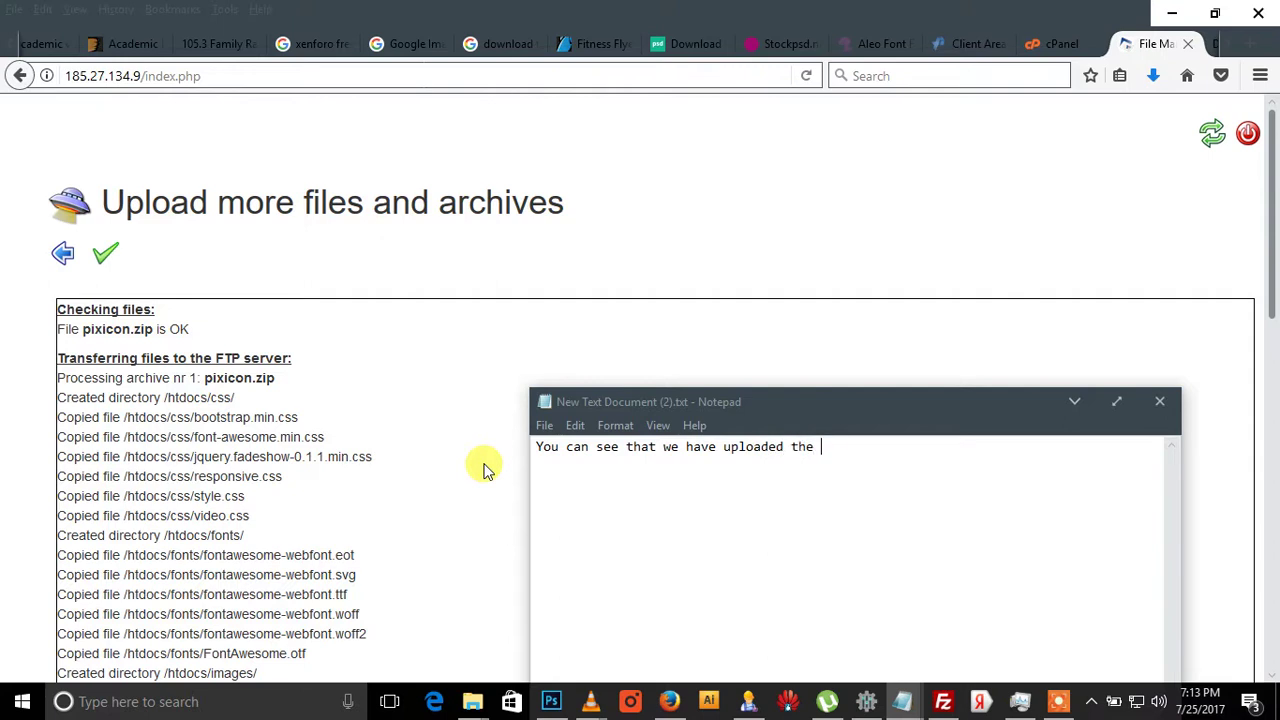
text( ZIPED)
text(PED)
text( file)
text( we did and see)
text( what)
text( it has brought)
text(.)
Step: Add the line "After click on the tick sign above" below the first sentence of the note
key(Return)
text(Af)
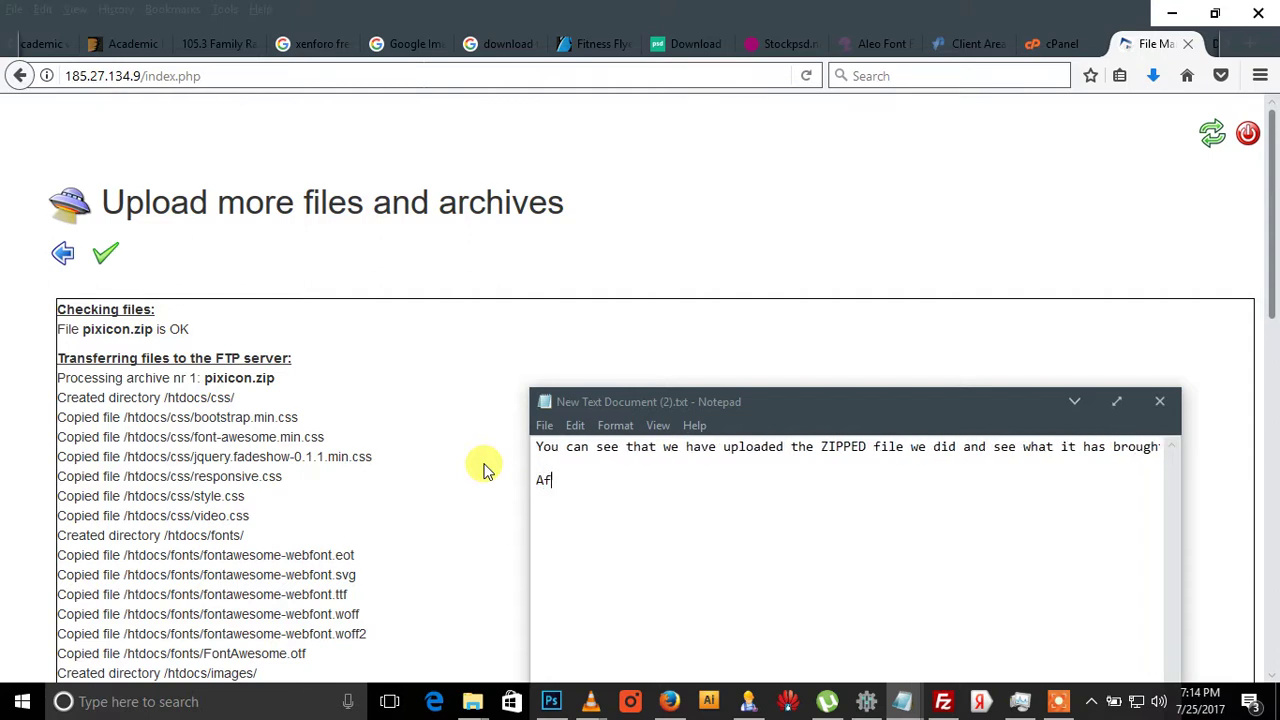
text(ter click on the ti)
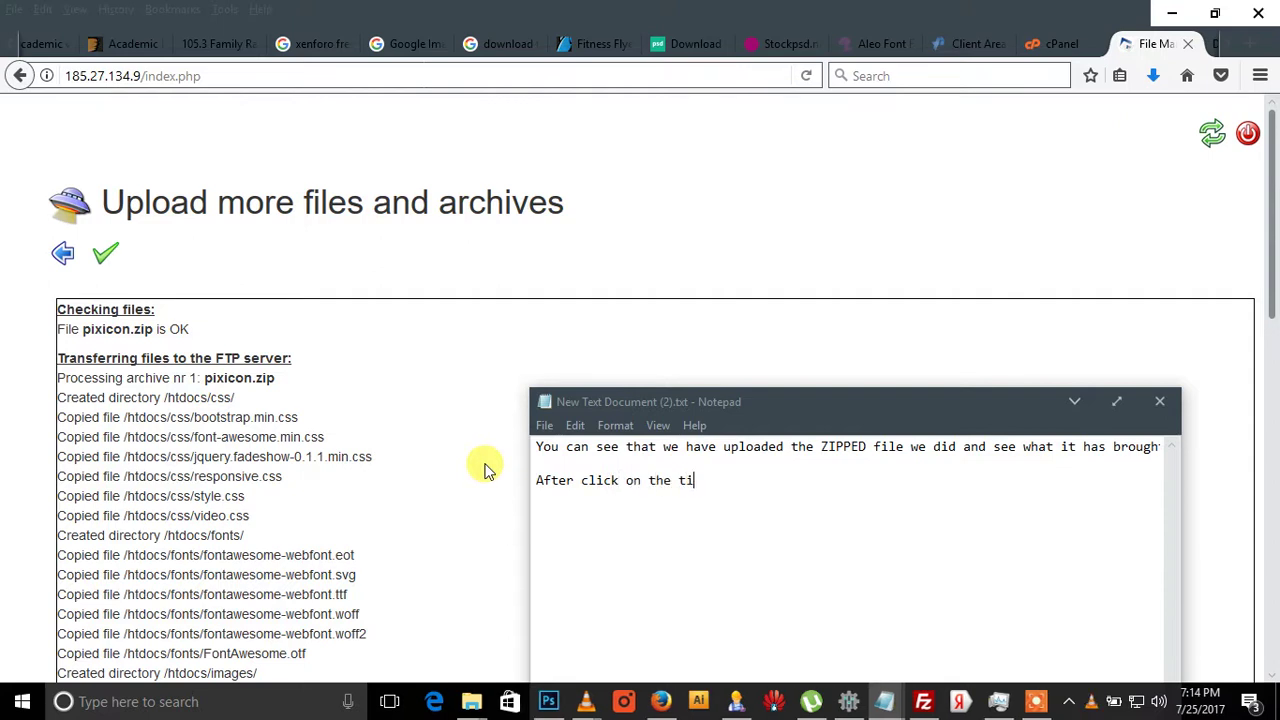
text(ck sign above)
Step: Switch back to Firefox and submit the form for uploading more files and archives without choosing another file
click(650, 10)
click(107, 253)
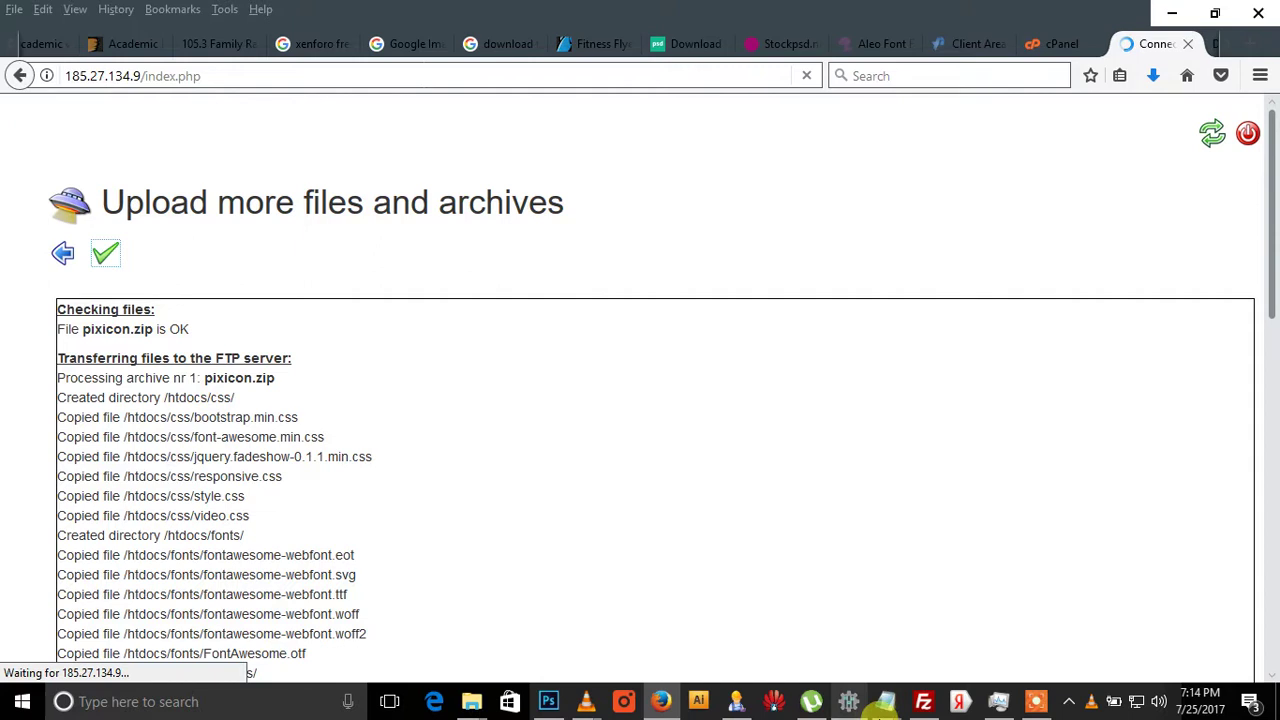
Step: Replace the note's text with "So we are going to see the files uploaded in the site from the file manager as iam going to show you."
mouse_move(885, 703)
click(906, 651)
drag(808, 514, 507, 416)
text(So we are going to see the files uploaded in the site f)
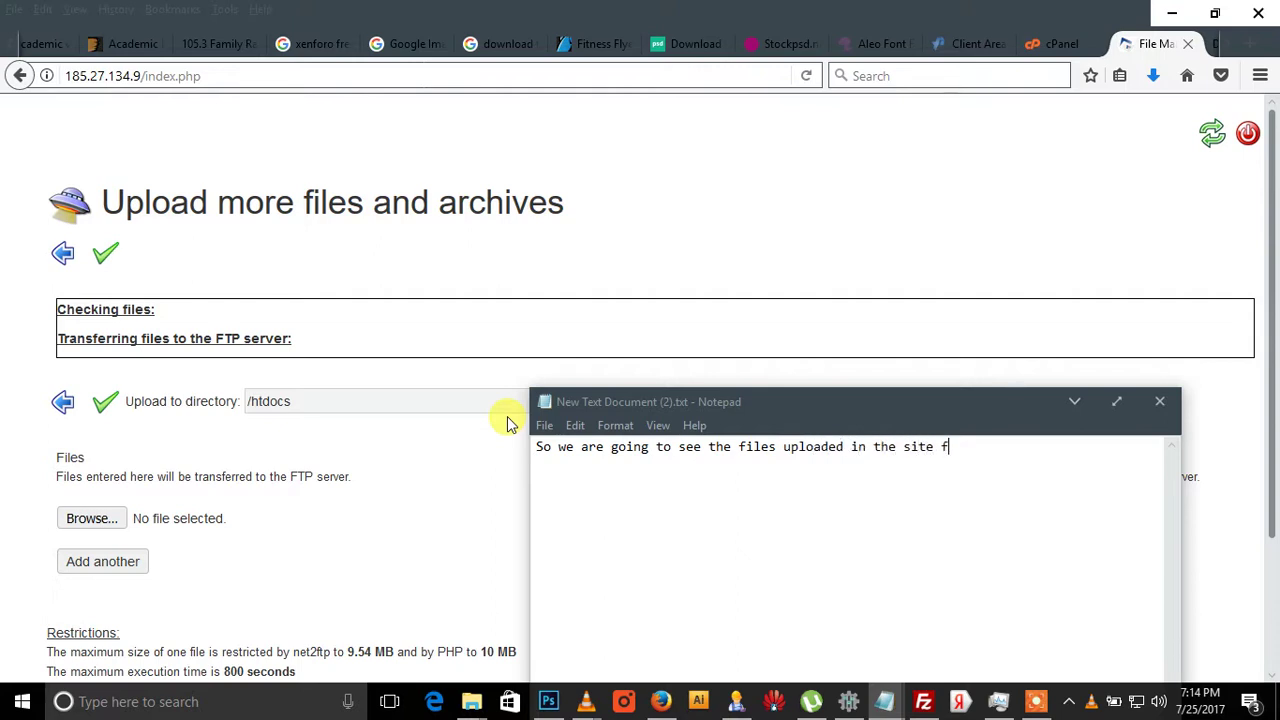
text(rom the file manager)
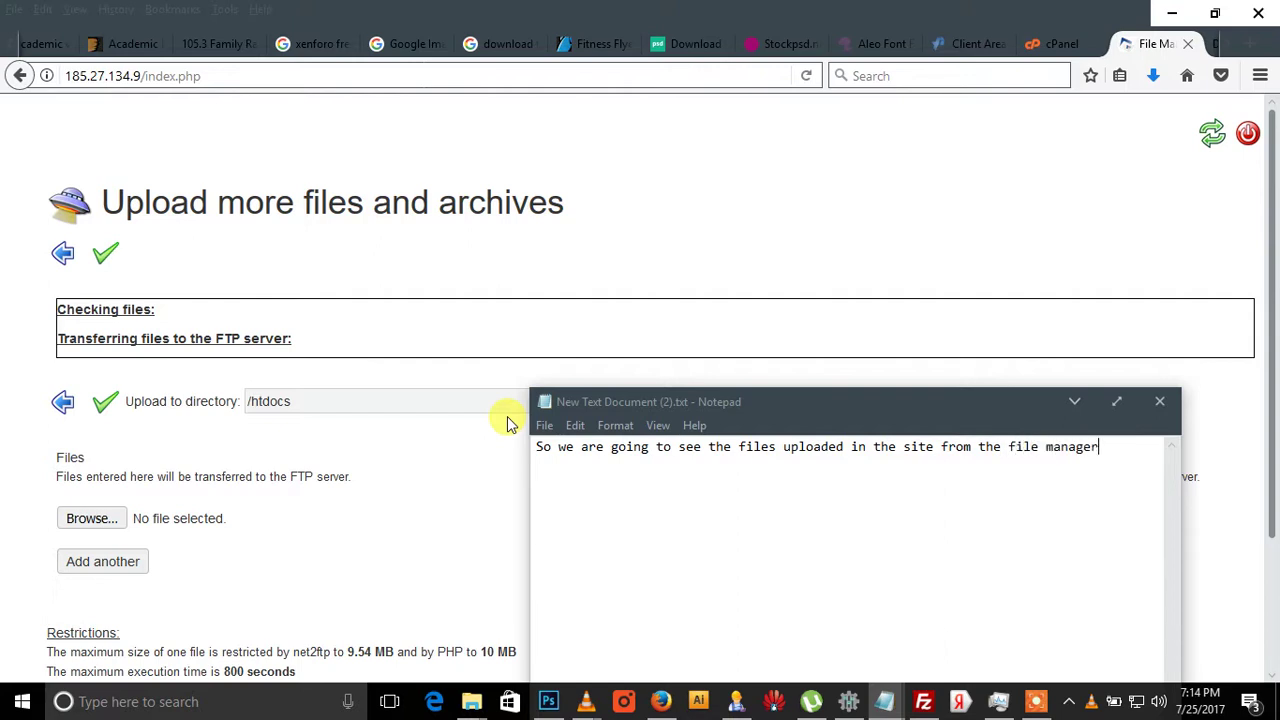
text( as iam go)
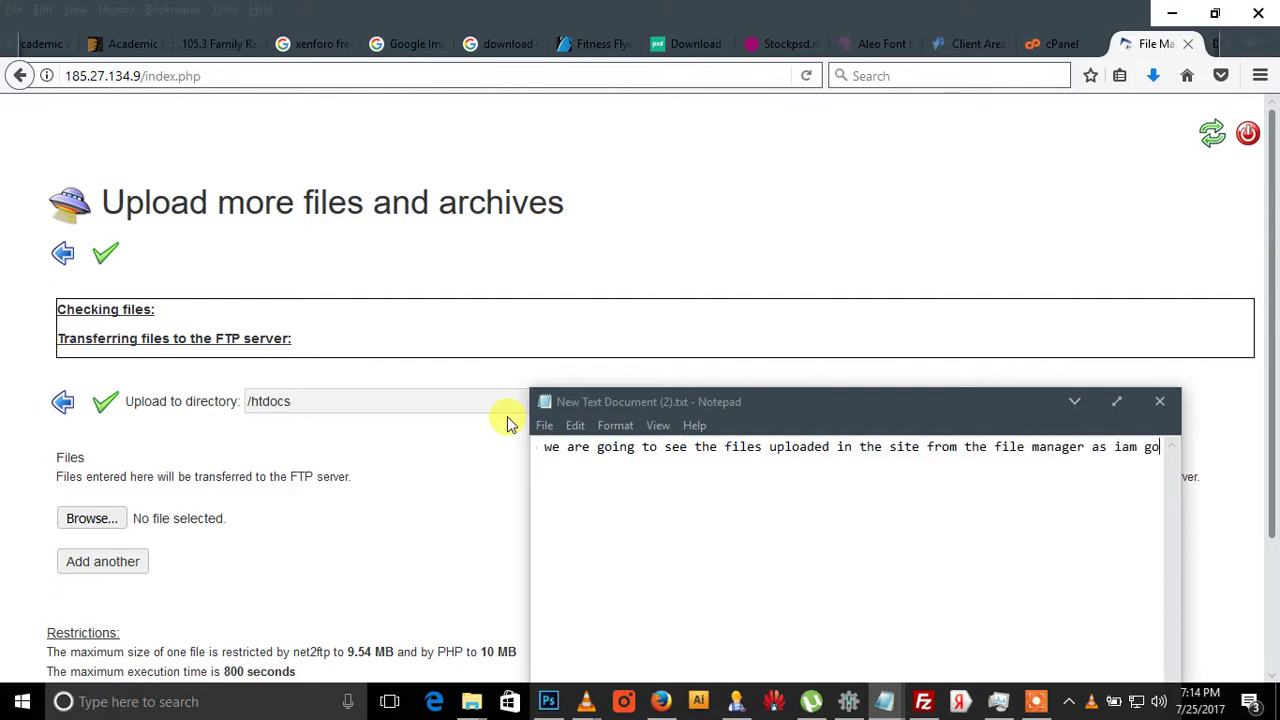
text(ing to show )
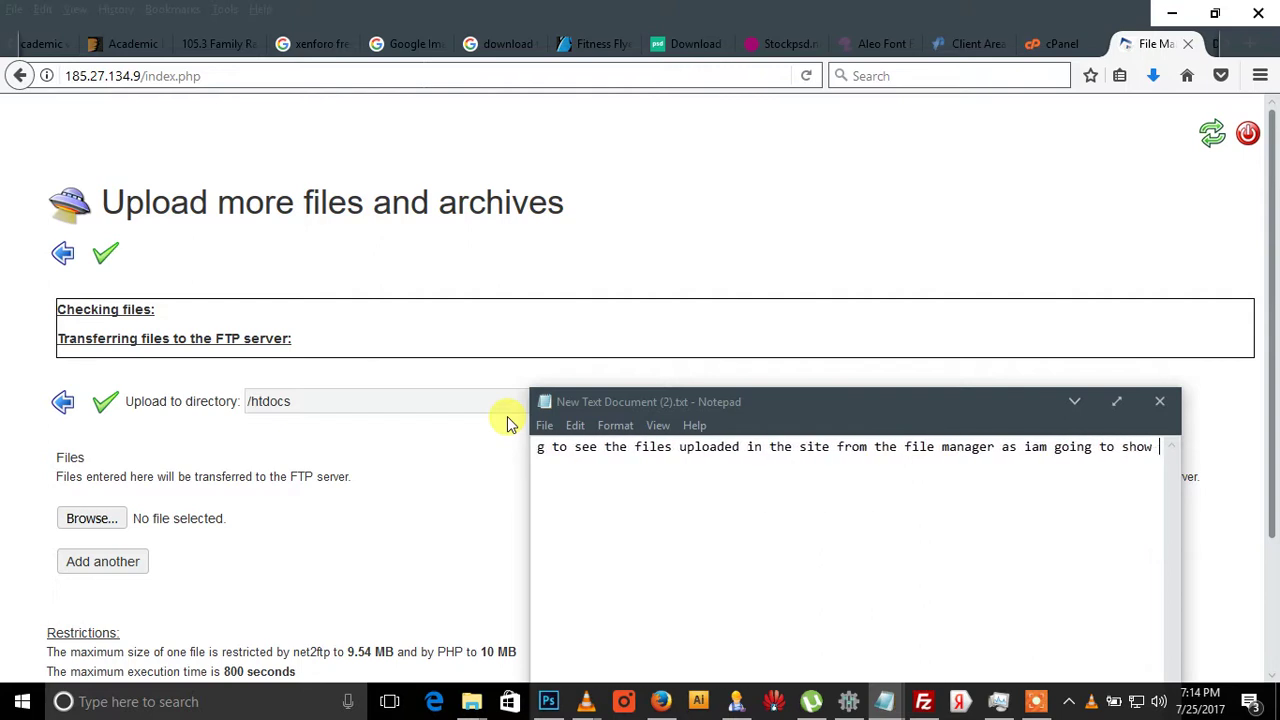
text(you.)
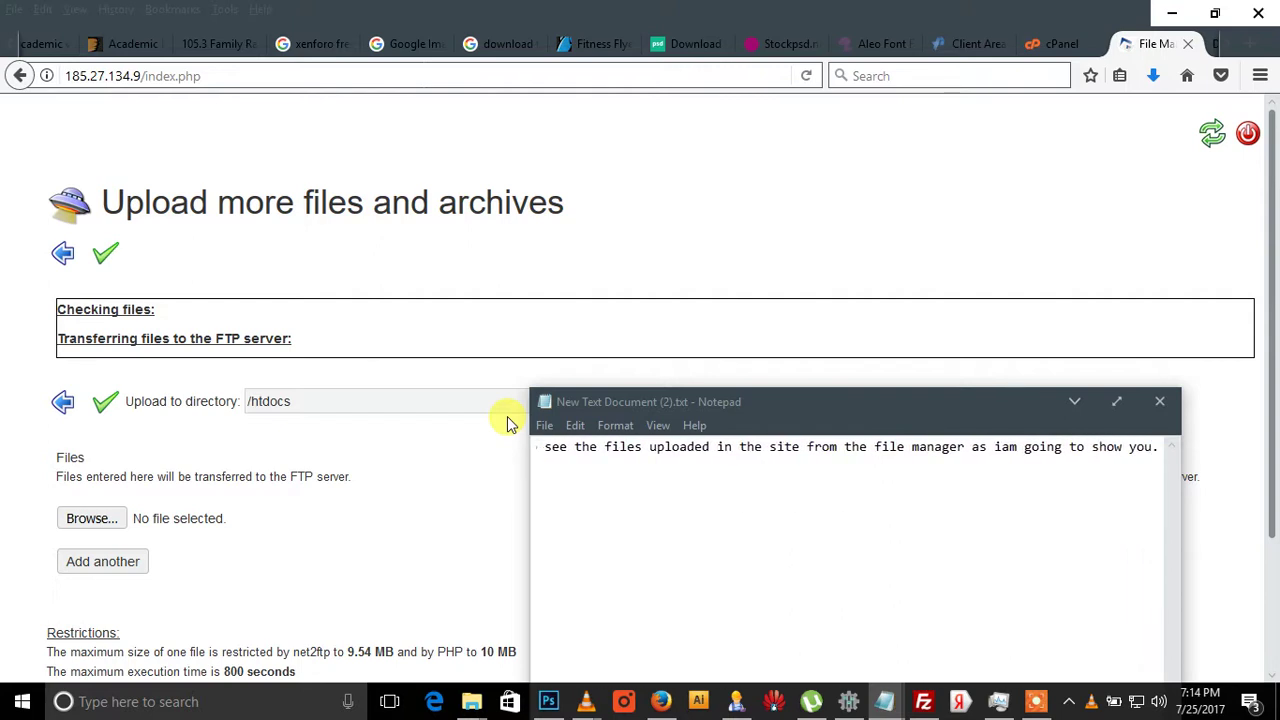
Step: Clear the note, and in Firefox close the current file manager page and reopen the Online File Manager from cPanel
key(ctrl+a)
key(BackSpace)
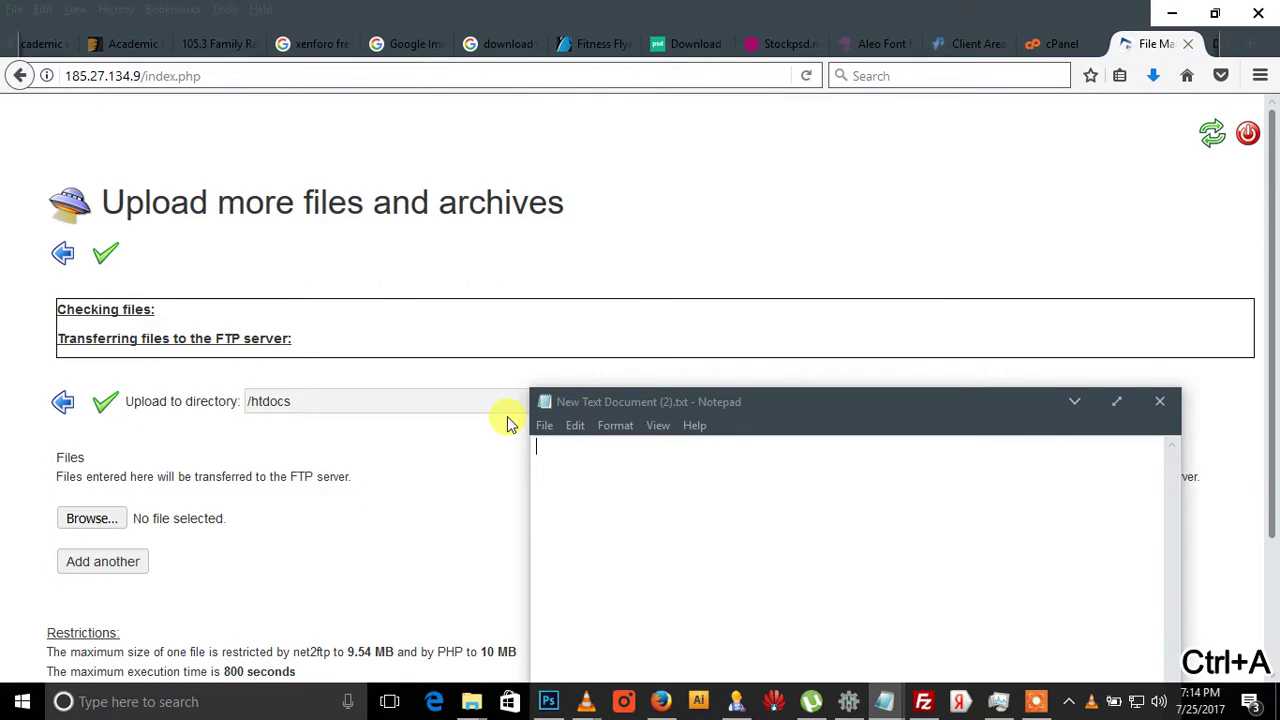
click(1188, 43)
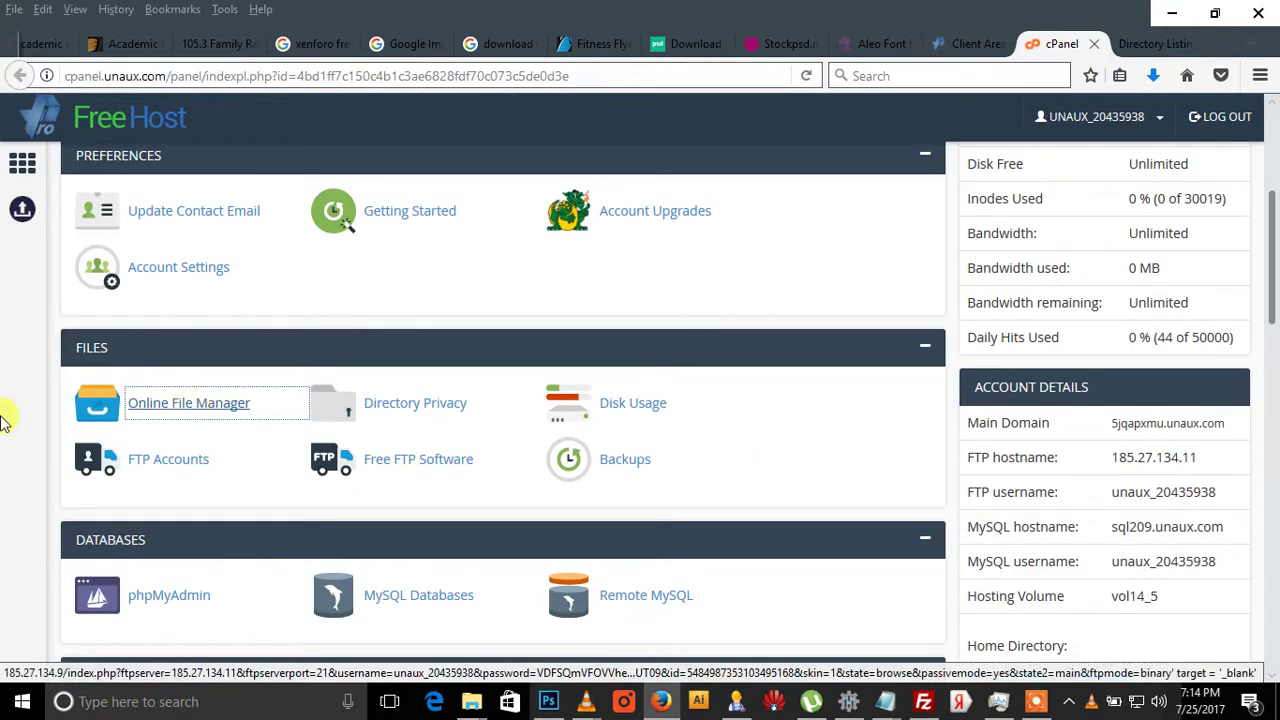
click(204, 402)
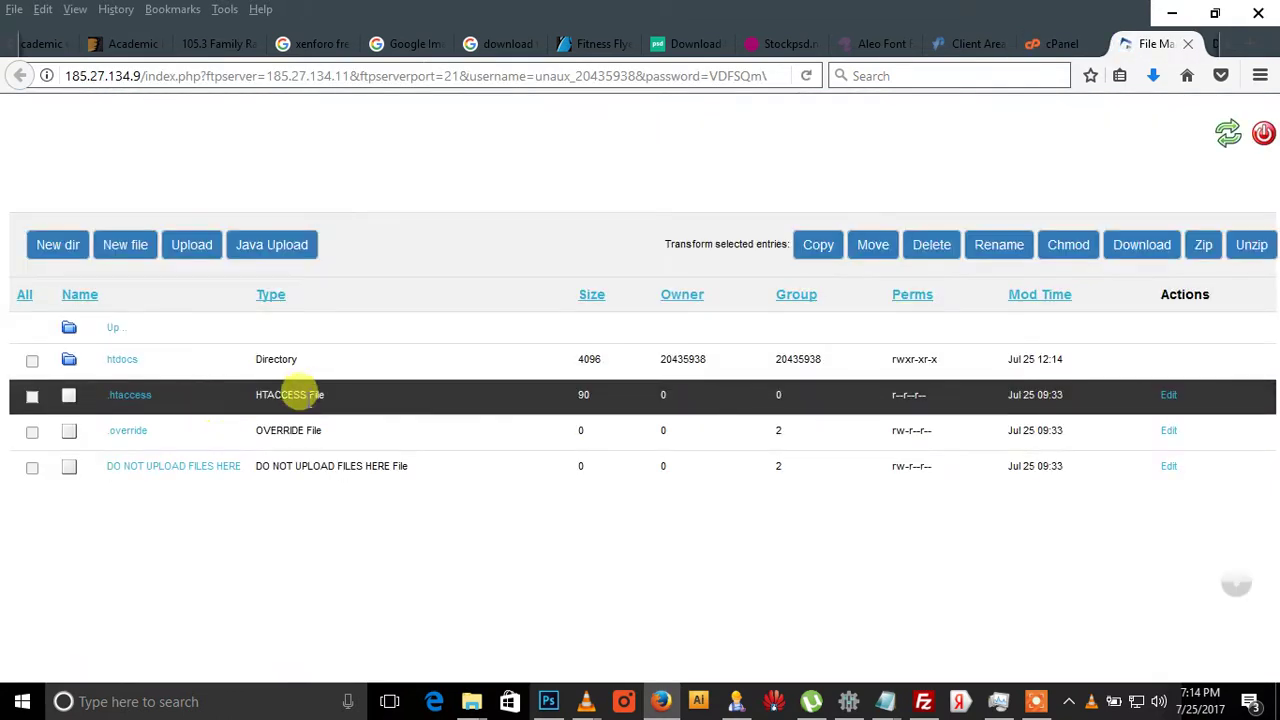
Step: Open the htdocs directory in the file manager to view the uploaded theme files
click(119, 362)
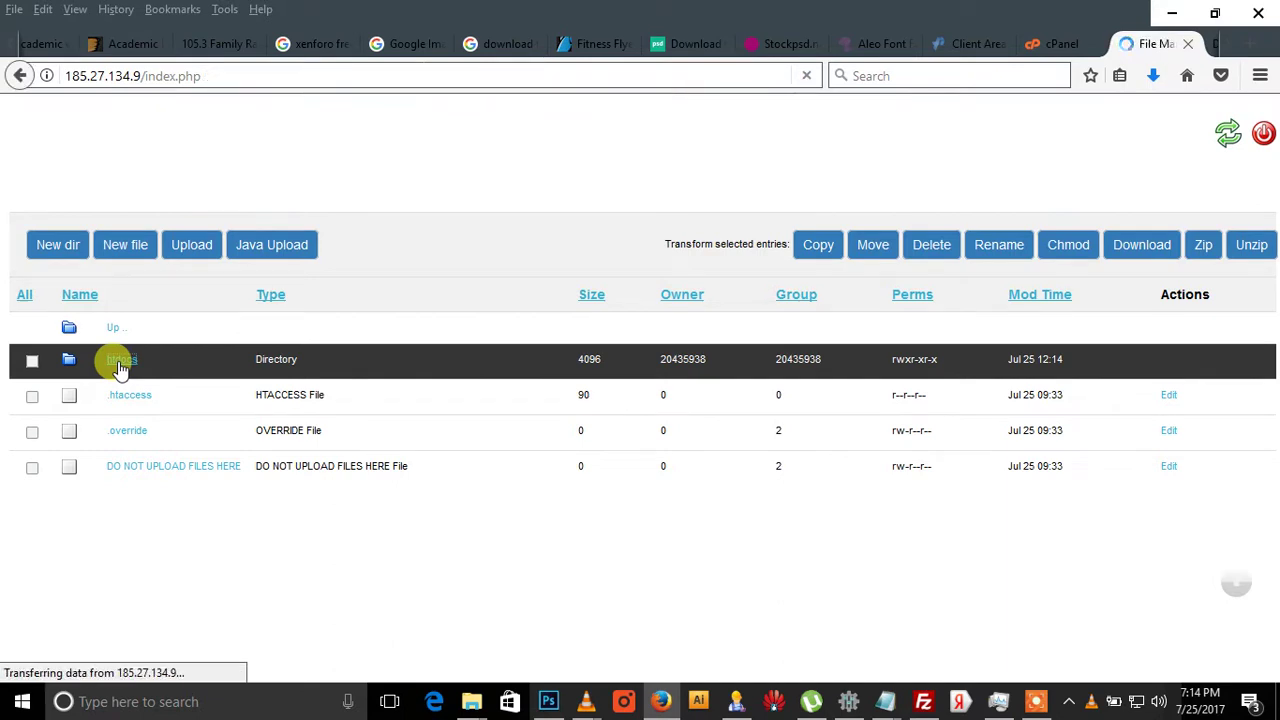
scroll(30, 400, down, 1)
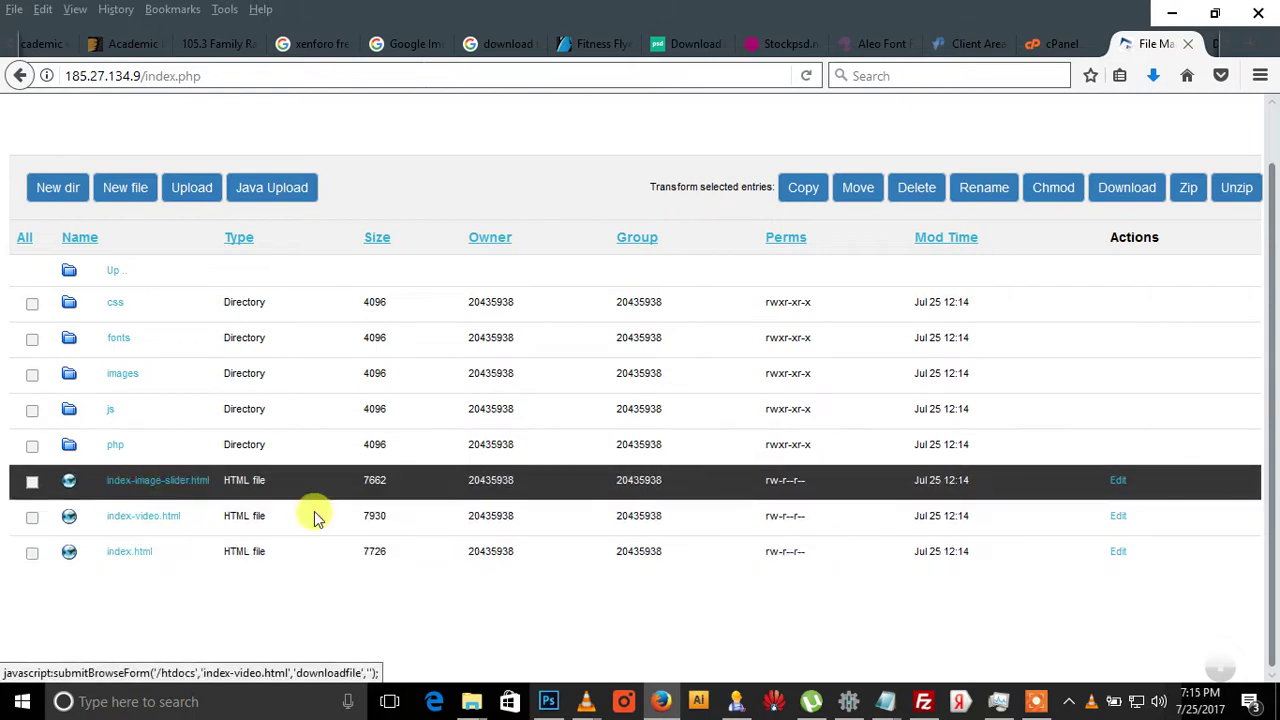
Step: Switch to the empty Notepad note and write "These are the files uploaded so lets load our site and see the changes"
mouse_move(885, 701)
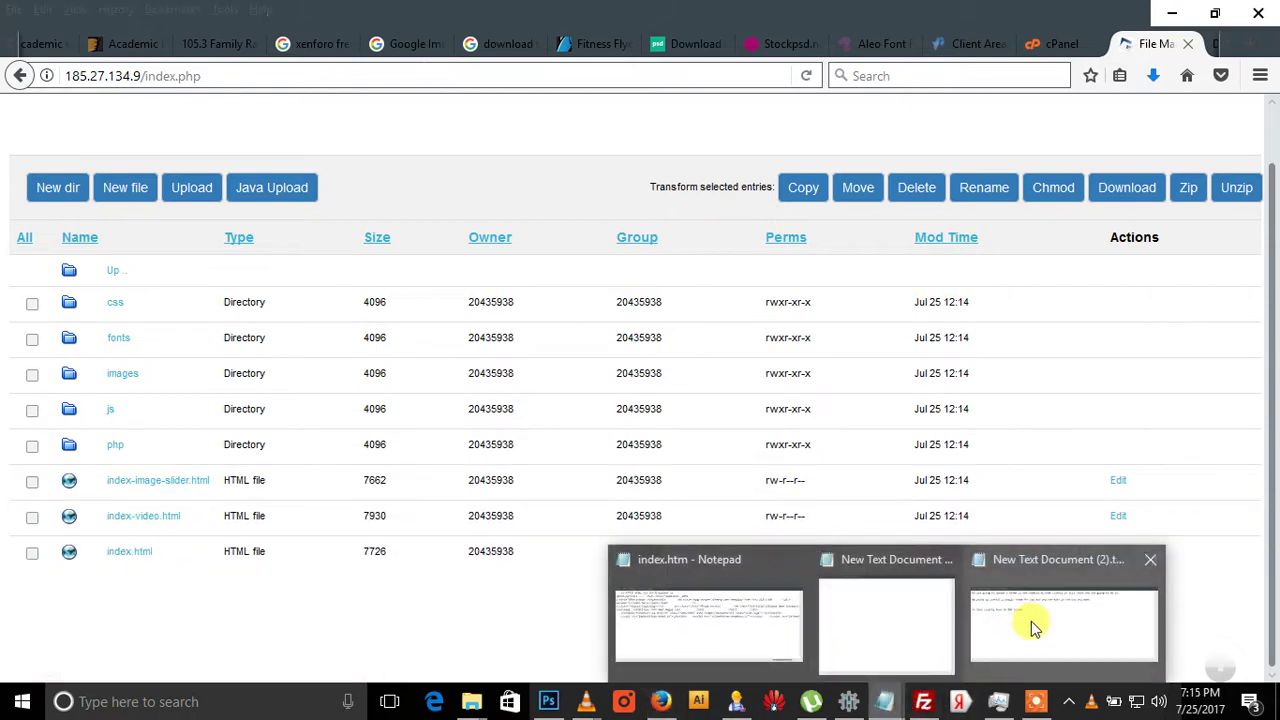
click(894, 631)
text(T)
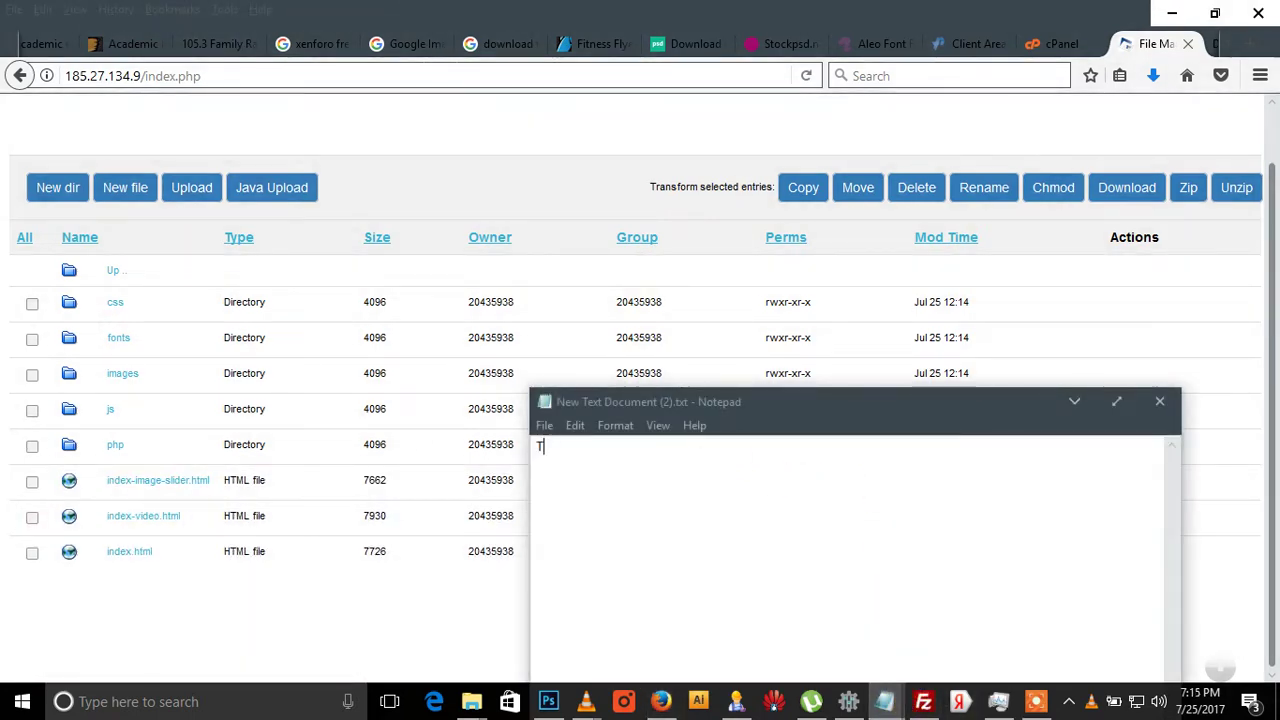
text(hese are the files)
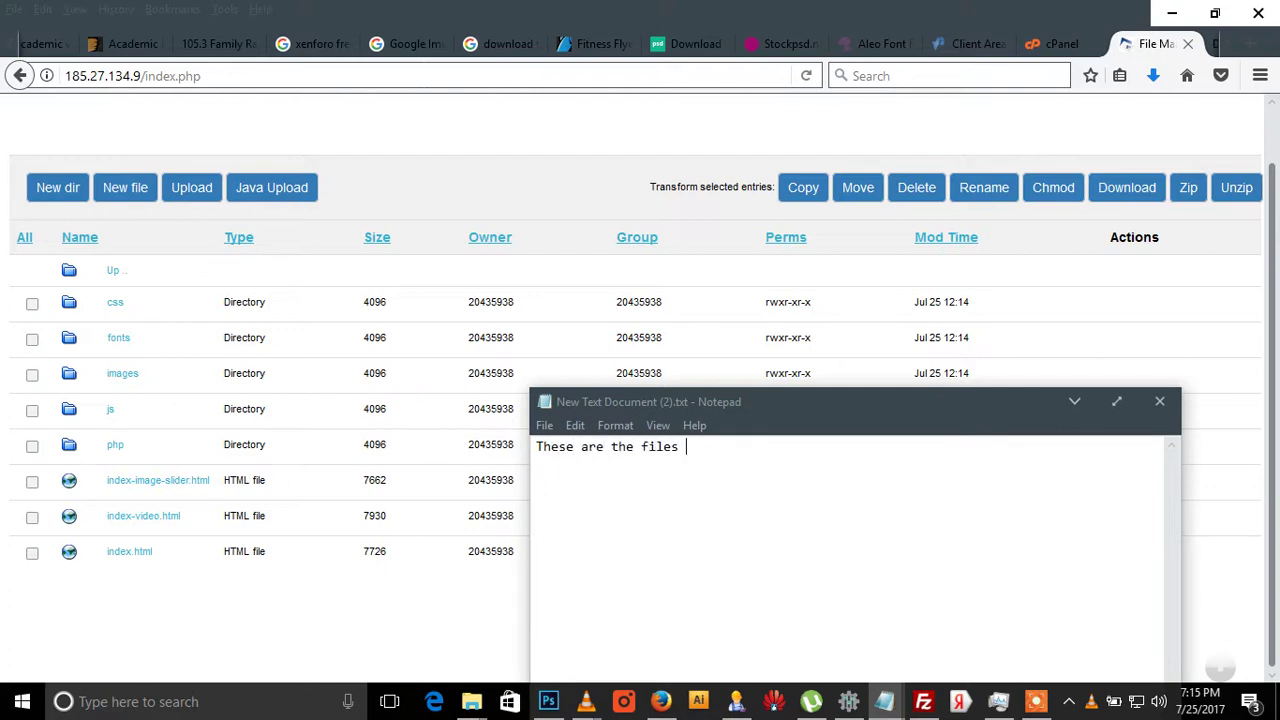
text( uploaded so lets load our s)
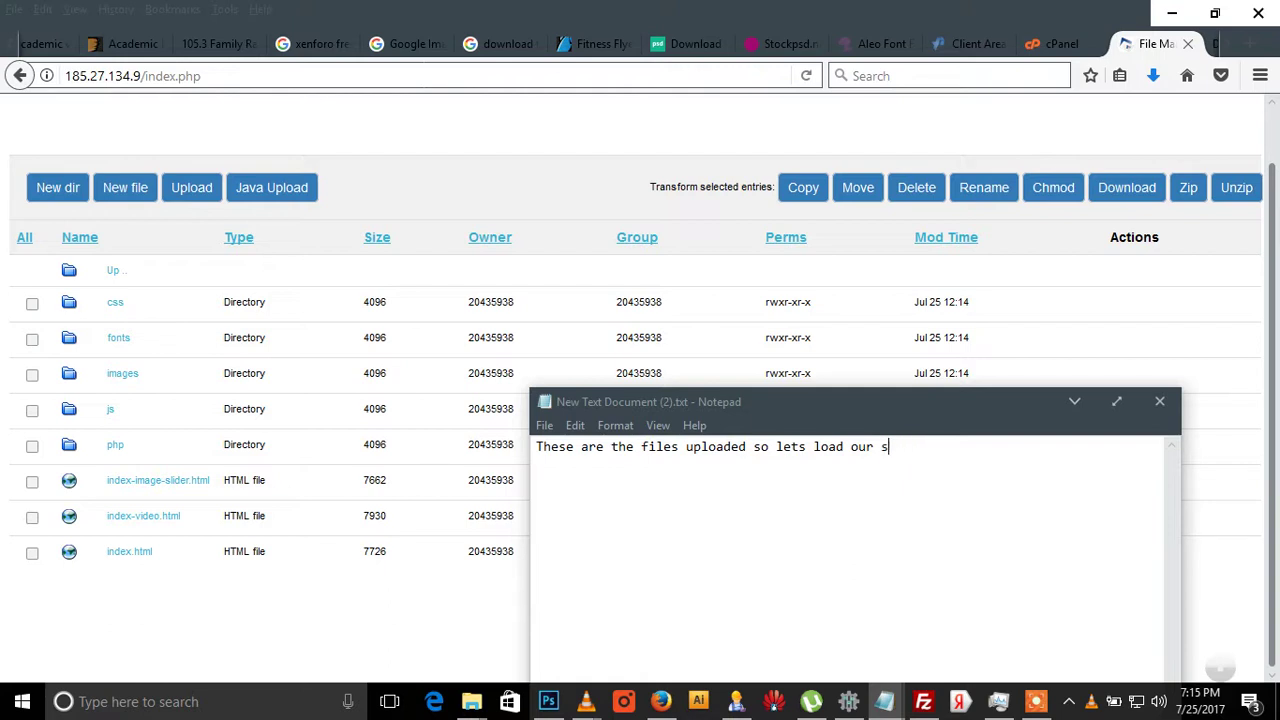
text(ee )
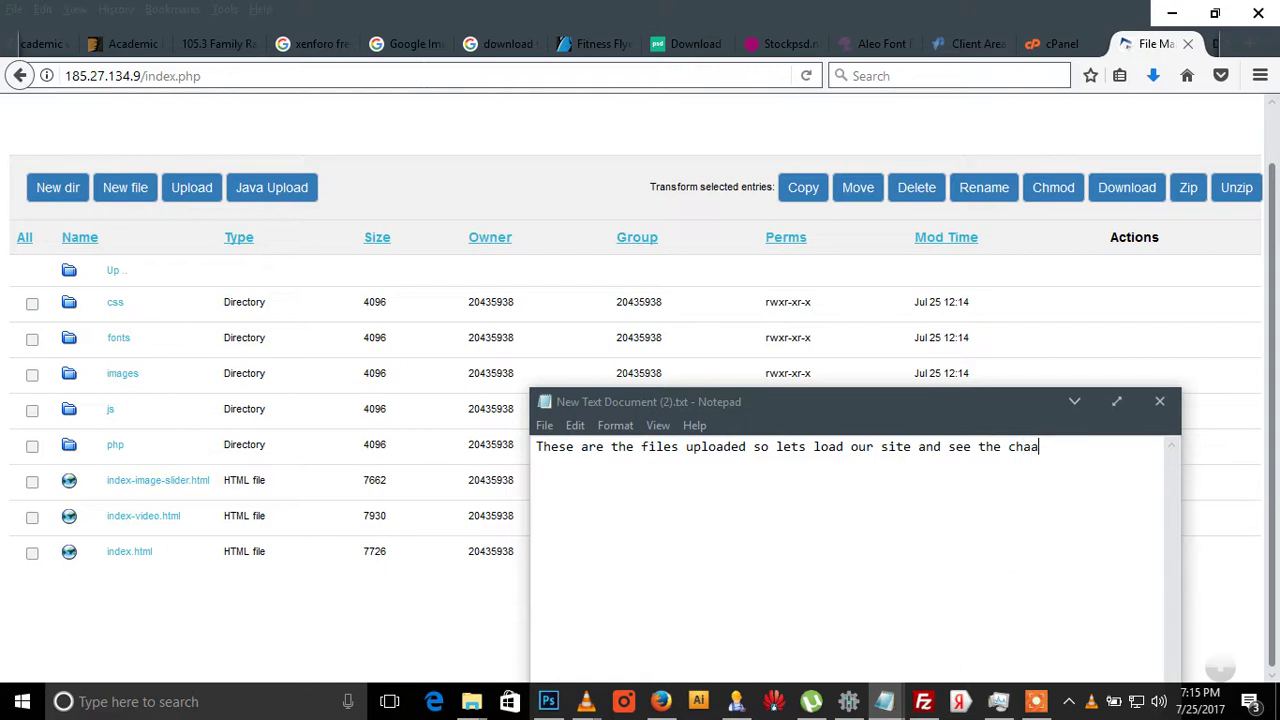
text(the changes)
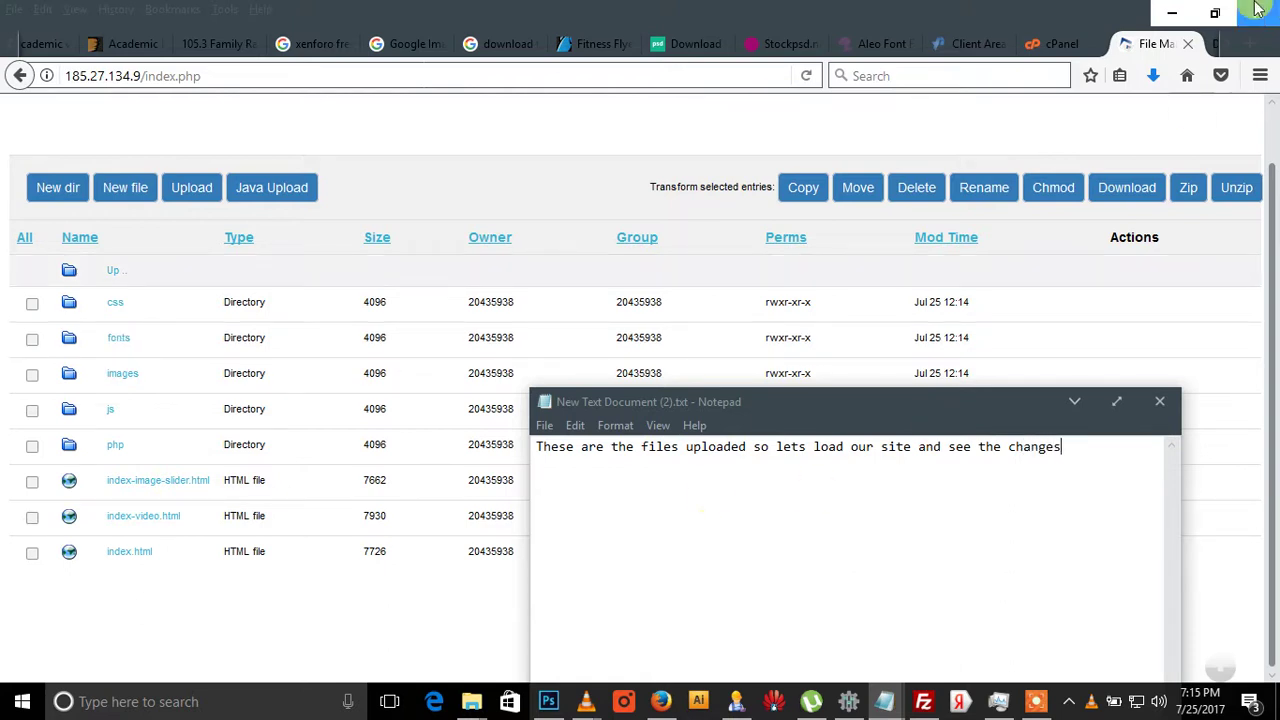
Step: Switch to the ProFreeHost client area in Firefox and load the hosted site from the account's address link
click(968, 43)
scroll(33, 479, down, 1)
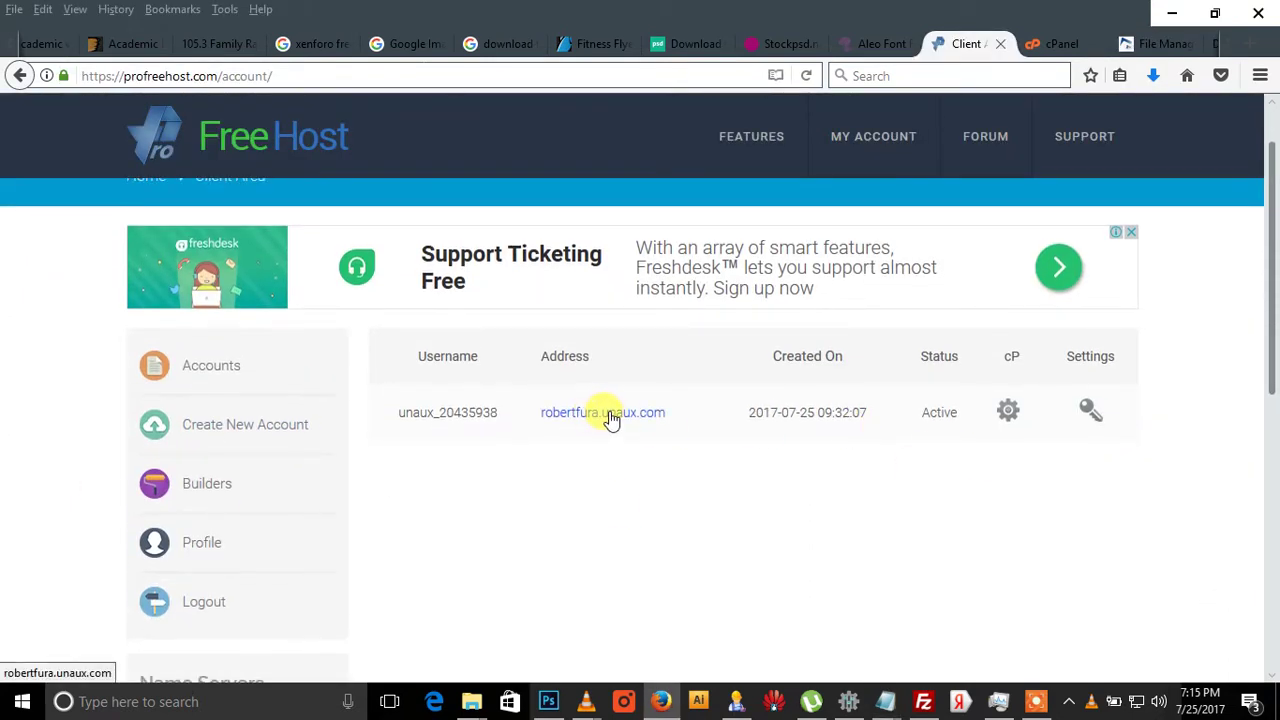
click(603, 418)
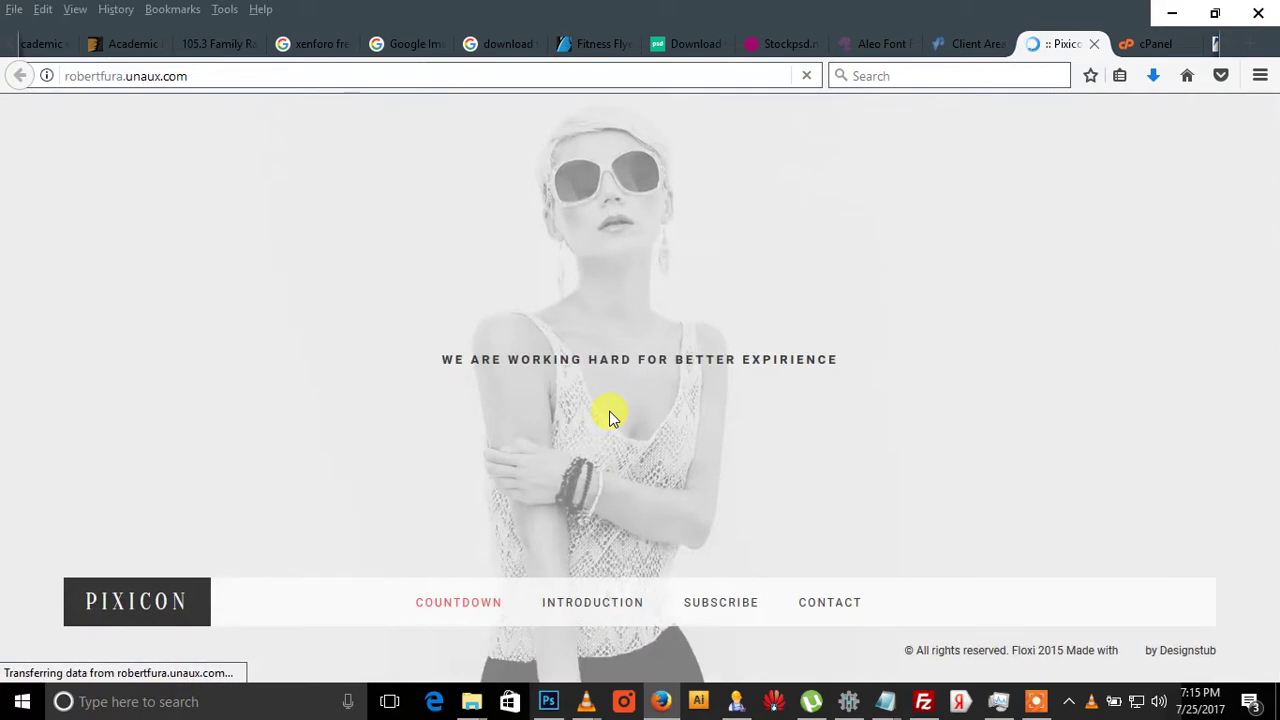
mouse_move(885, 701)
click(945, 562)
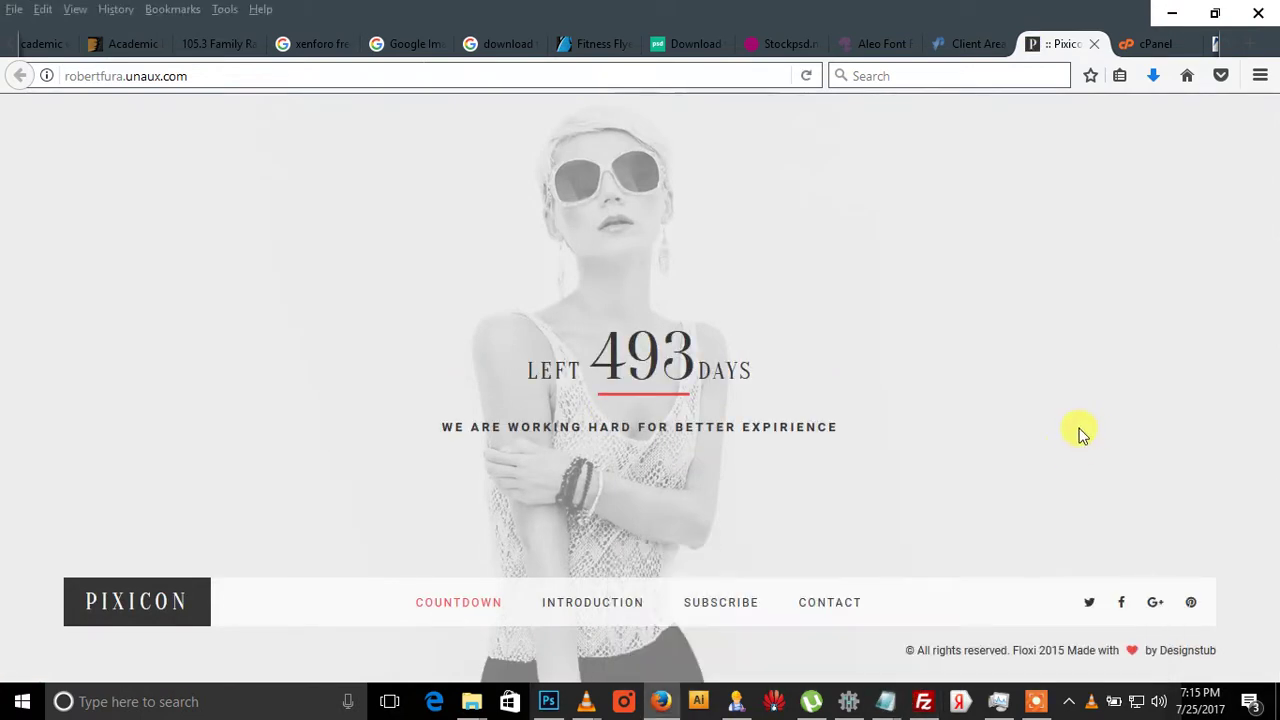
Step: Examine the Introduction, Subscribe and Contact sections of the live Pixicon site and its web address
click(598, 606)
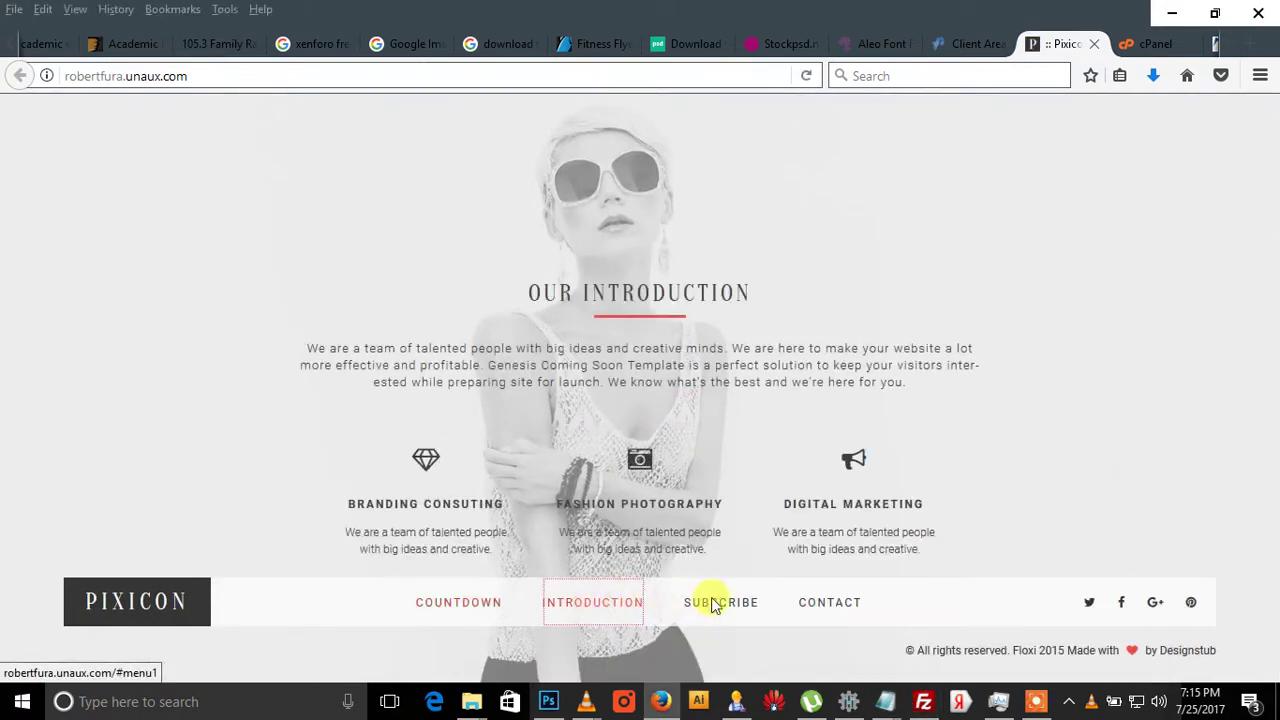
click(714, 602)
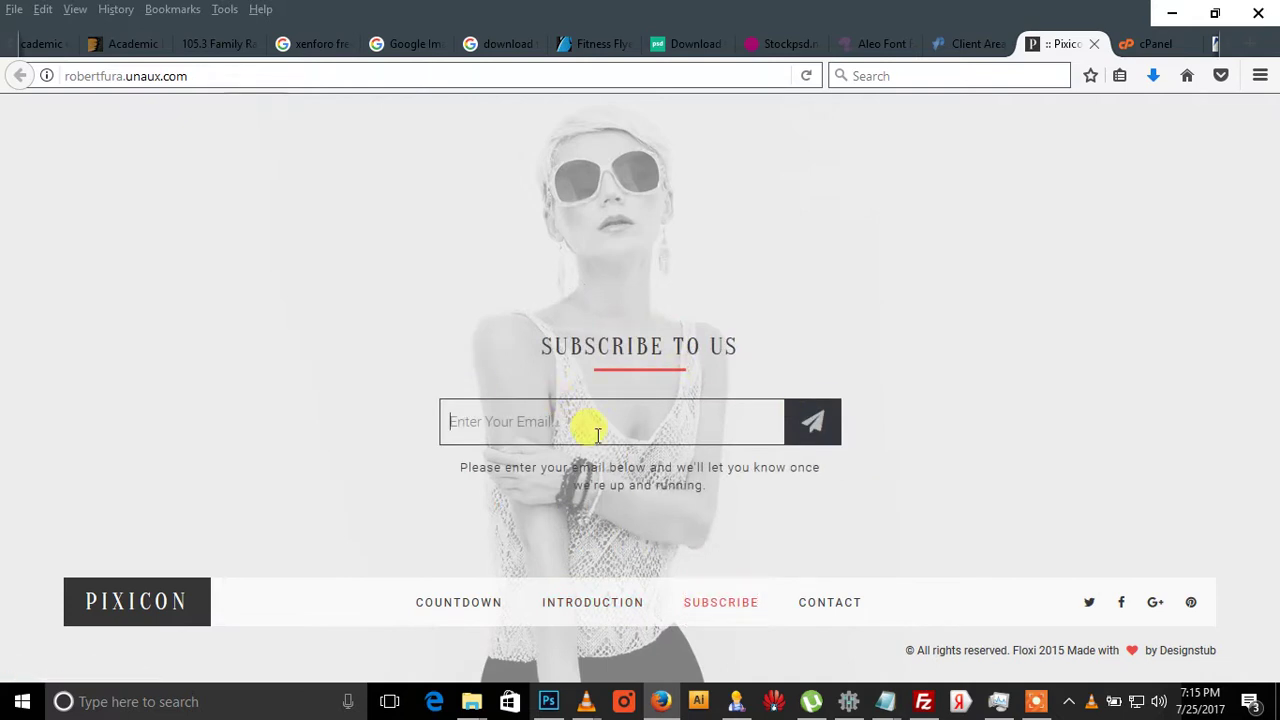
click(822, 604)
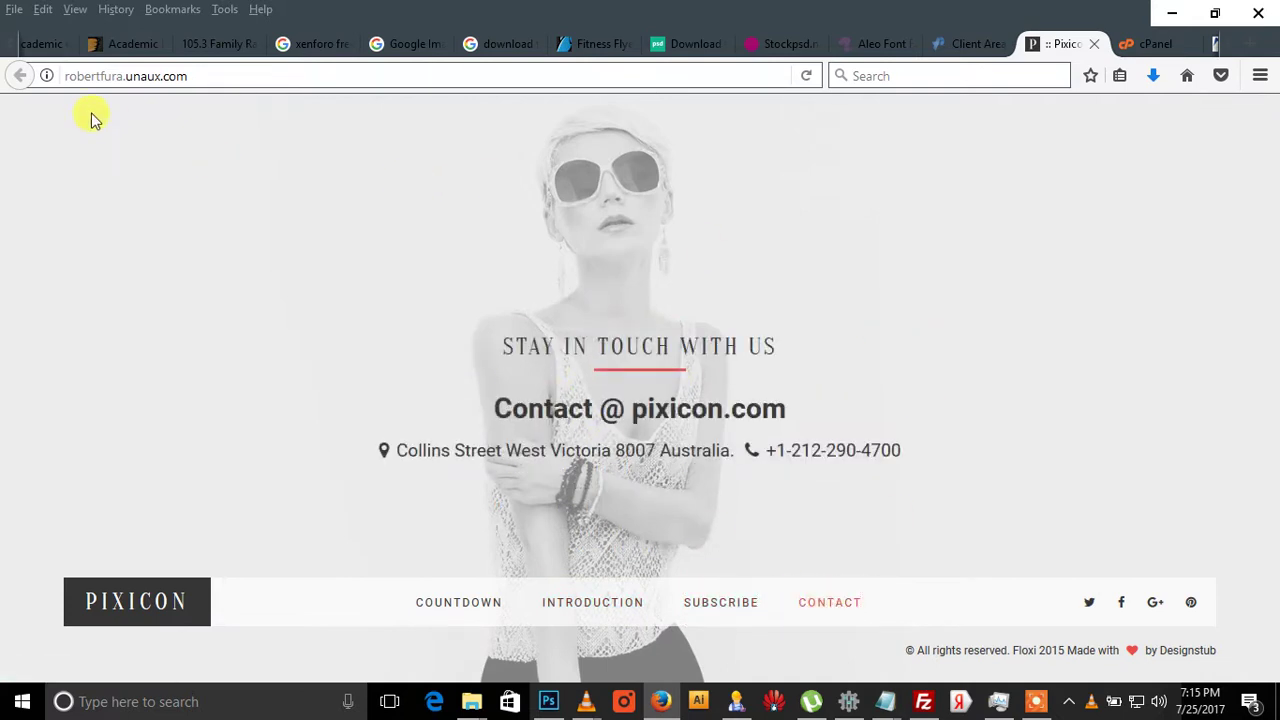
drag(62, 77, 180, 74)
click(214, 146)
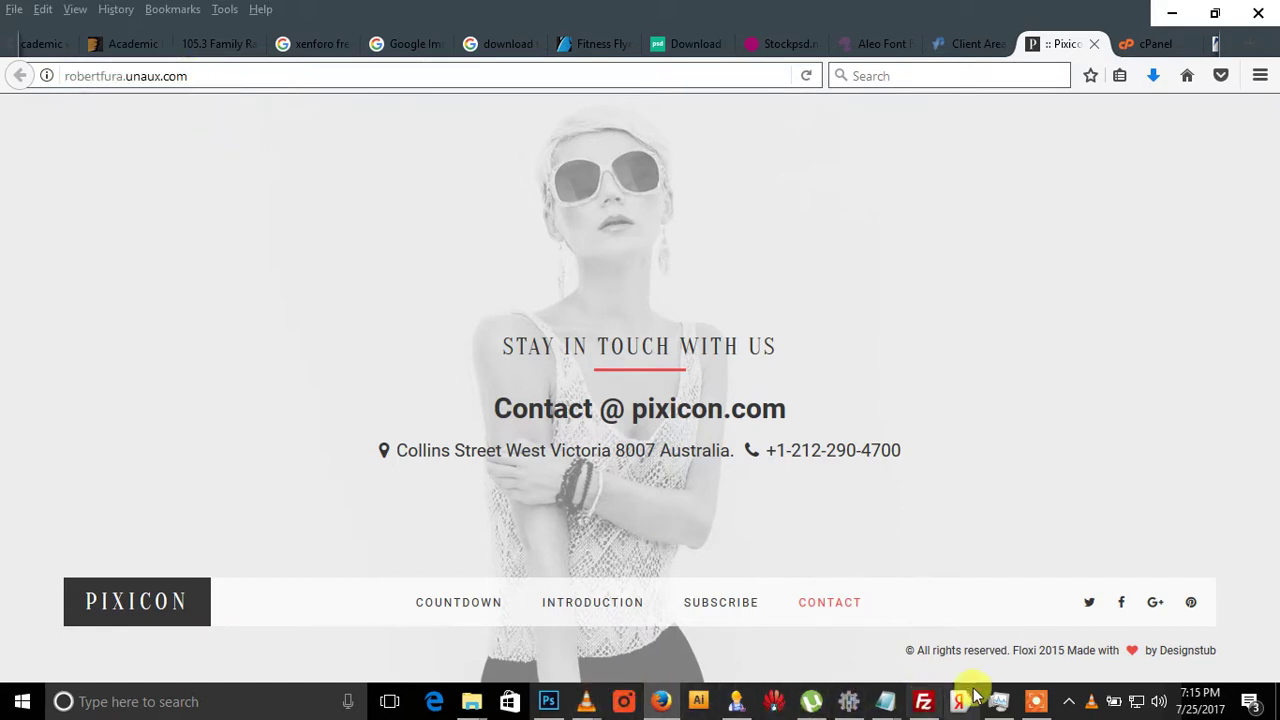
Step: Replace the Notepad note with "Wooow thats our site uploaded now so editing it,look clearly here what iam going to do."
mouse_move(885, 701)
click(900, 591)
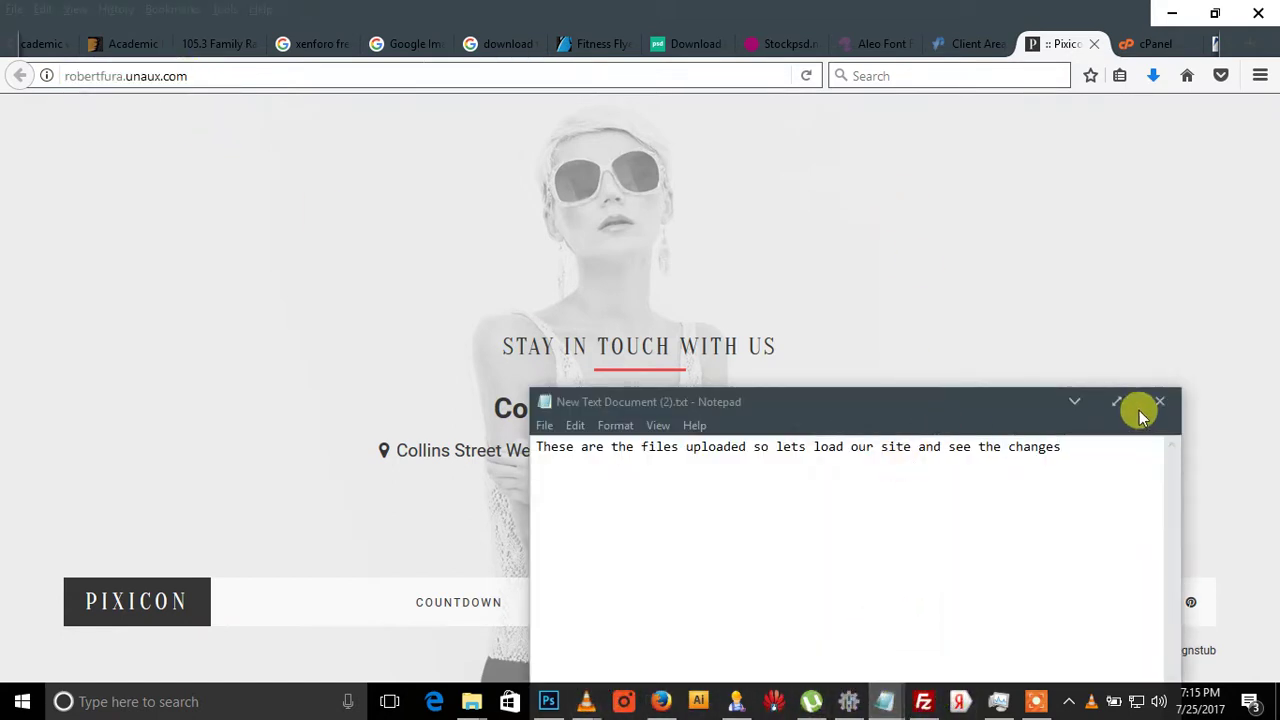
drag(1100, 450, 451, 457)
text(Wooow  thats)
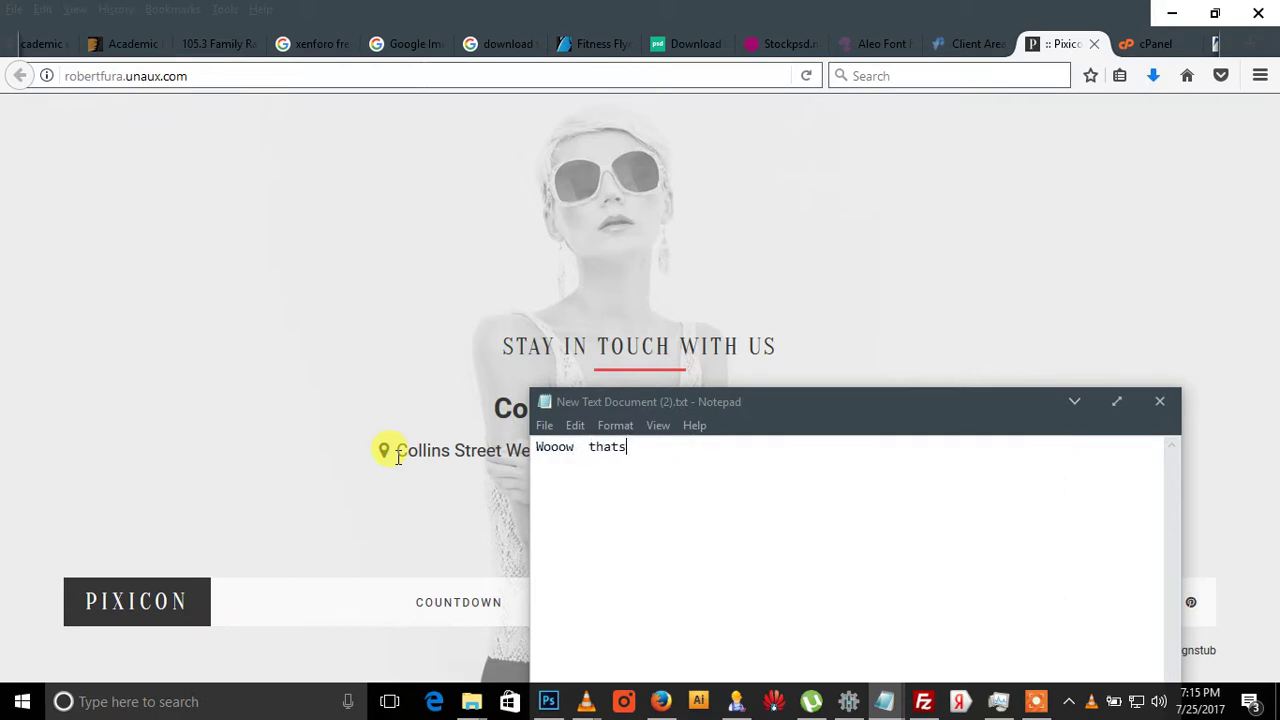
text( our site uploaded now)
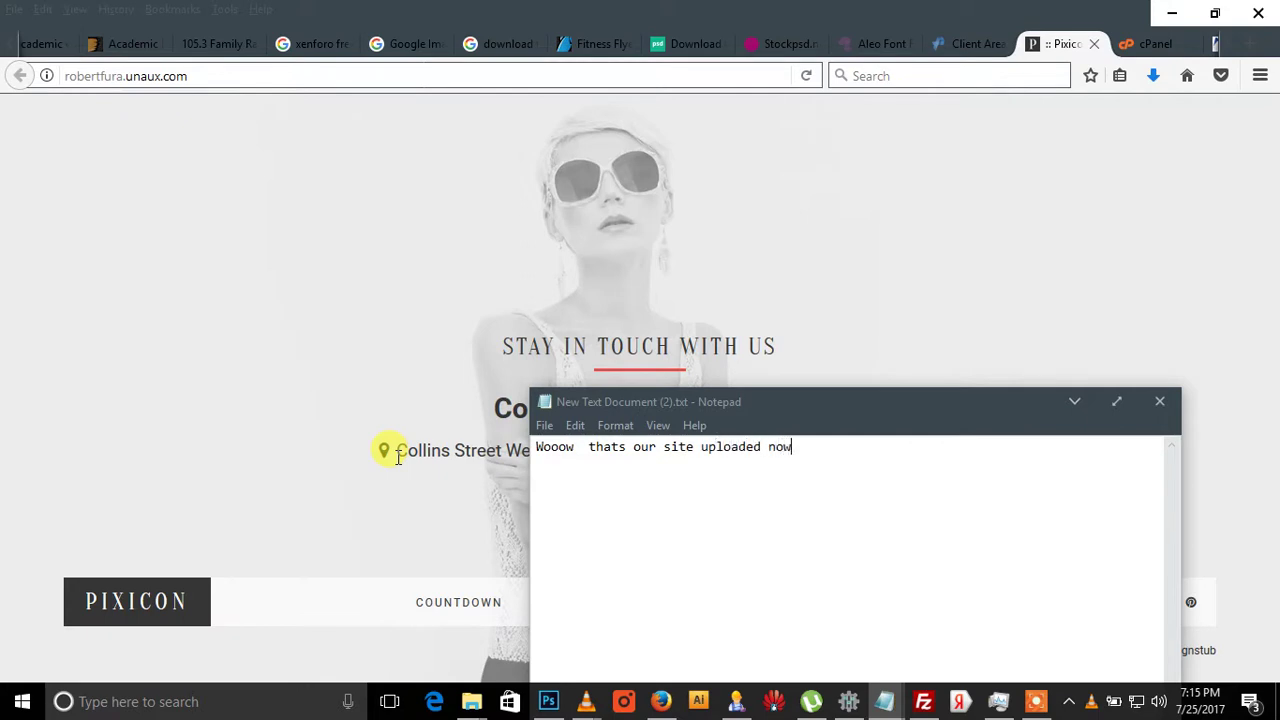
text( so editing it,look)
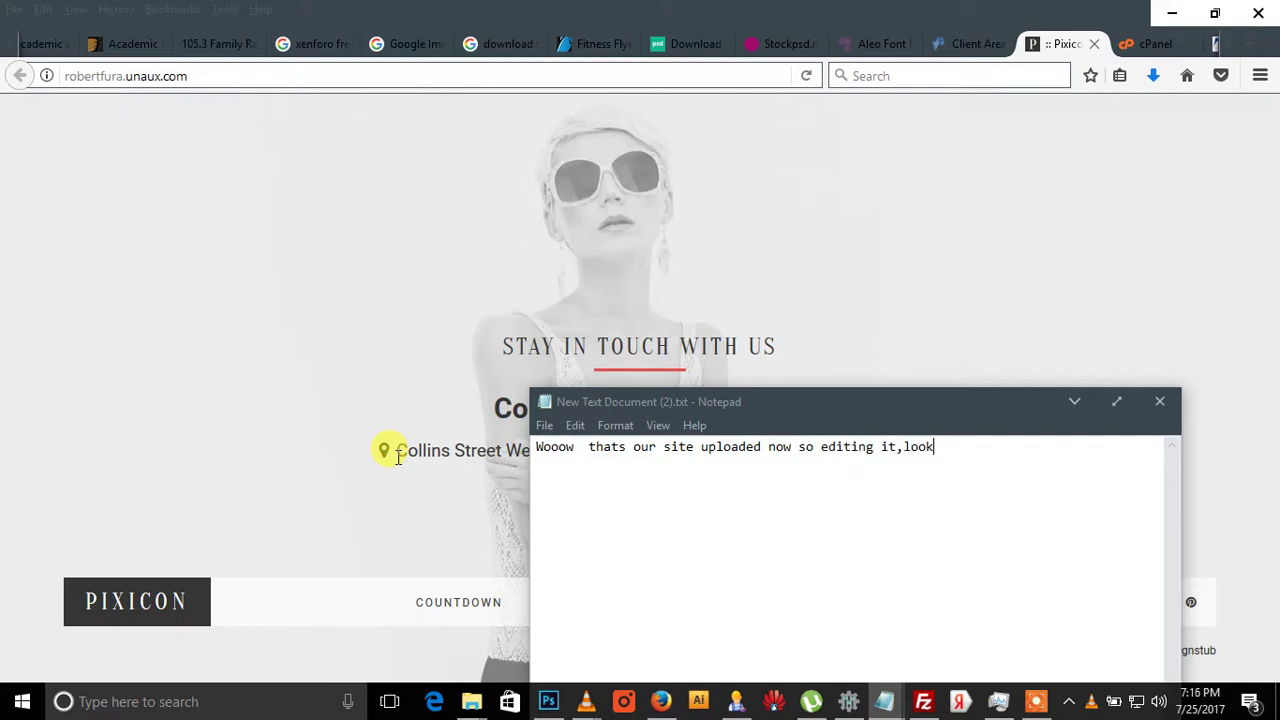
text( clearly here what iam )
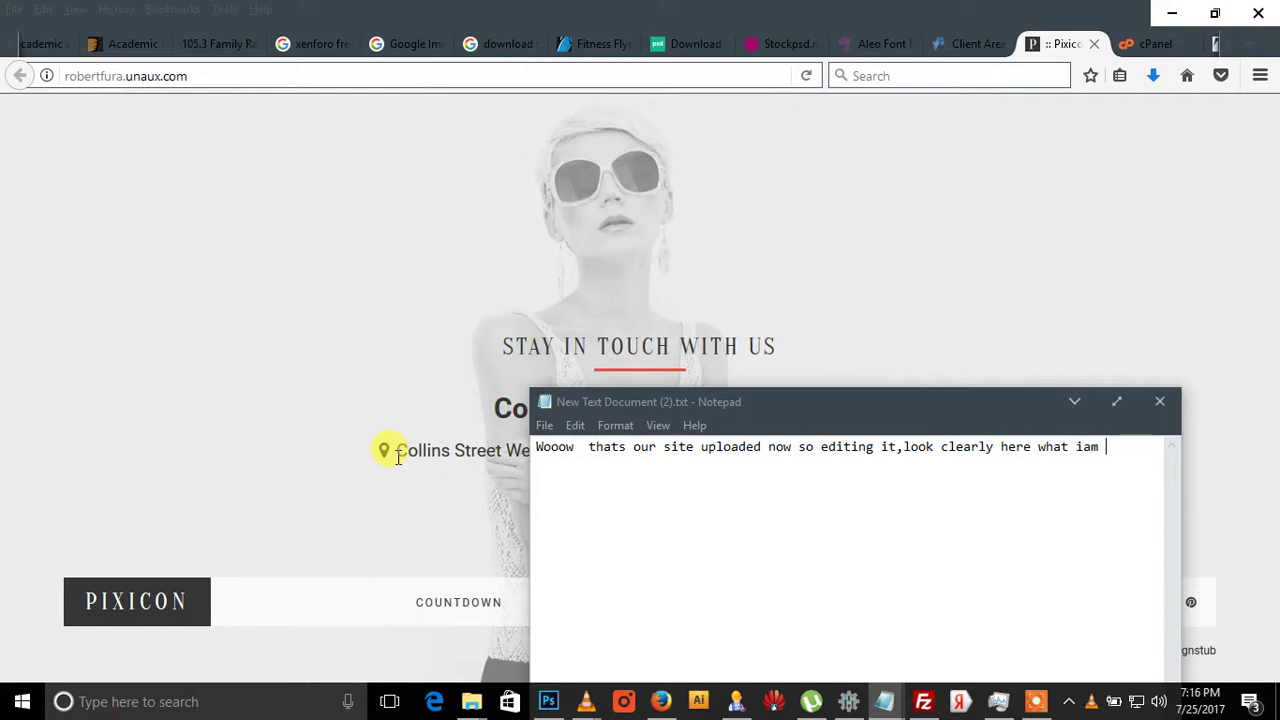
text(going to do.)
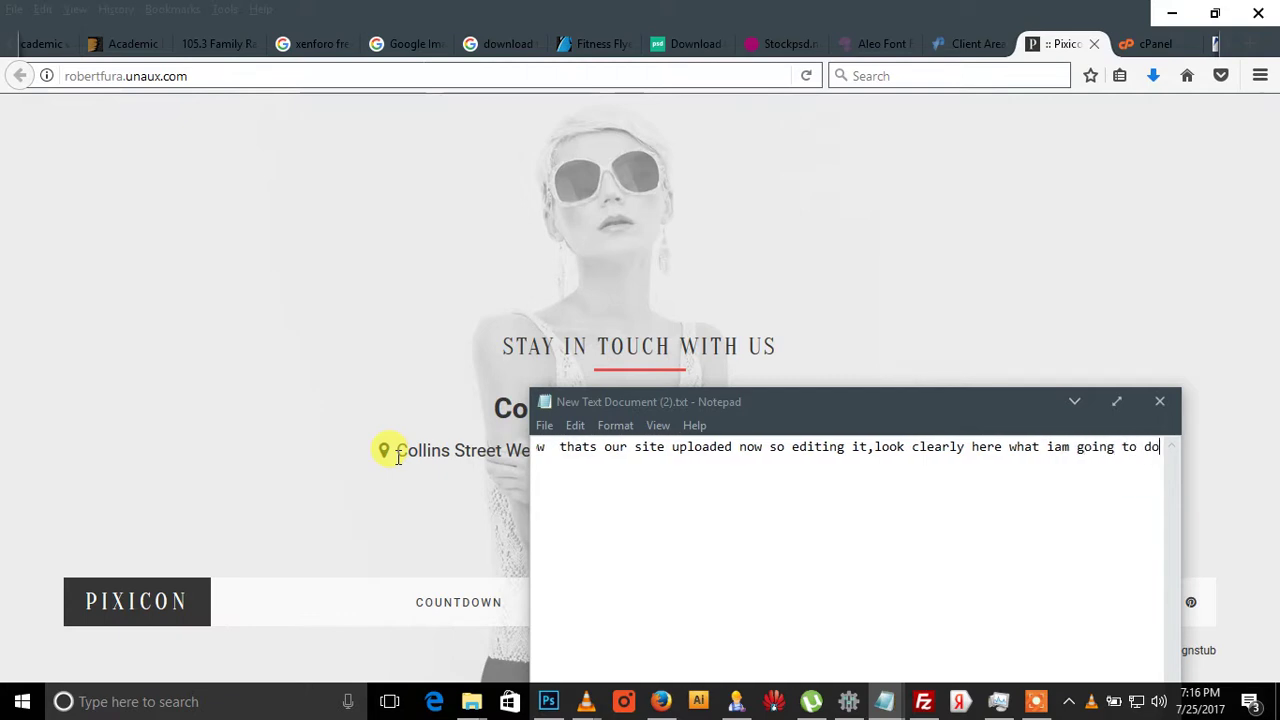
Step: Return to the htdocs listing of the file manager in Firefox and open index.html for editing
click(914, 264)
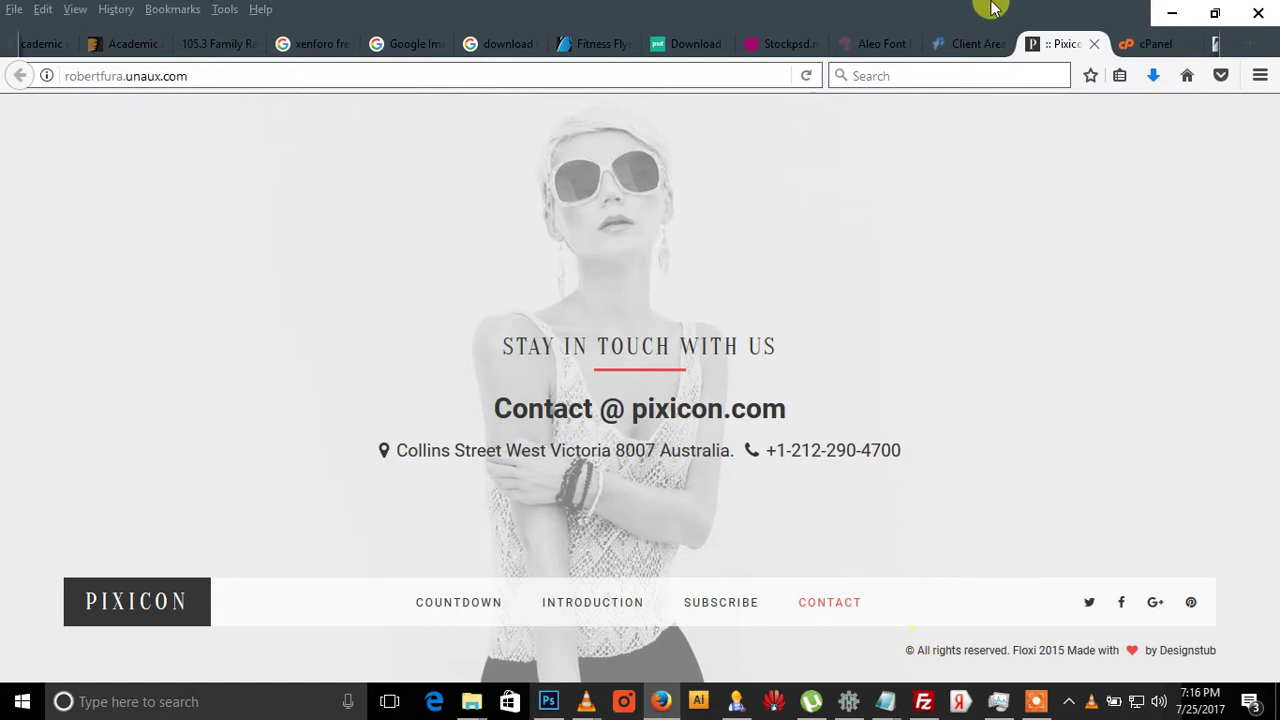
click(1150, 48)
click(1212, 44)
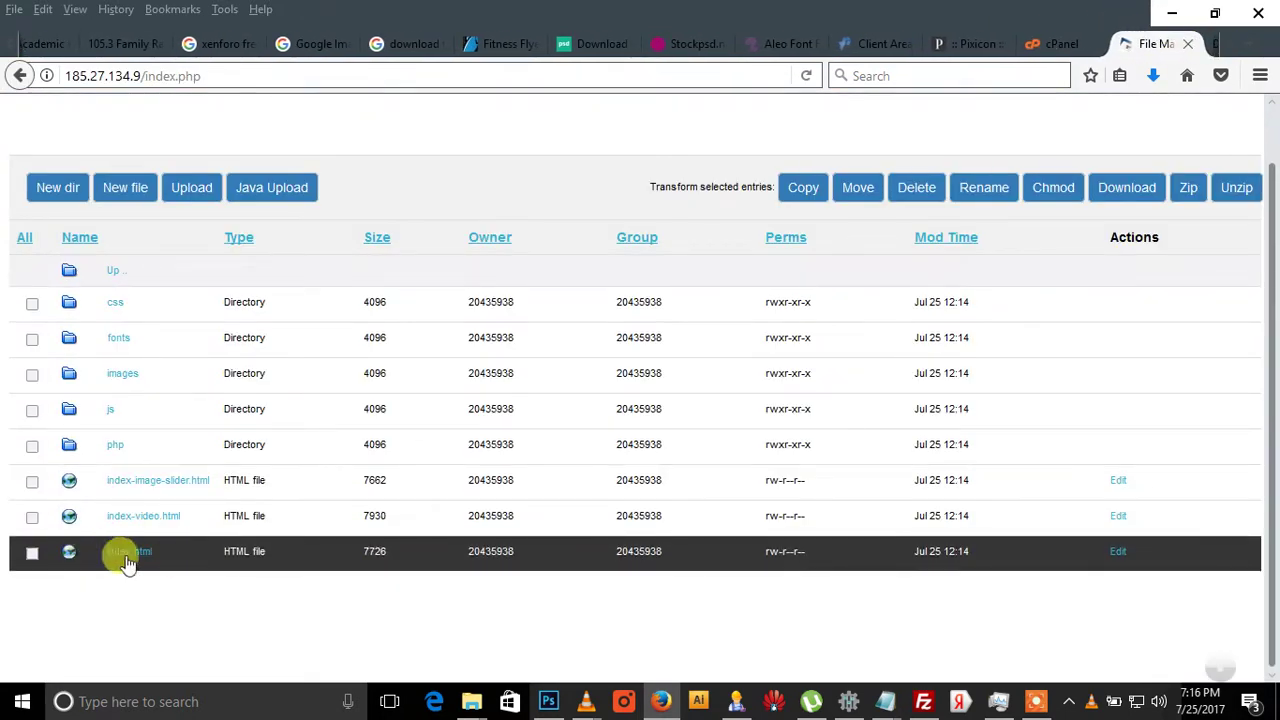
click(1121, 555)
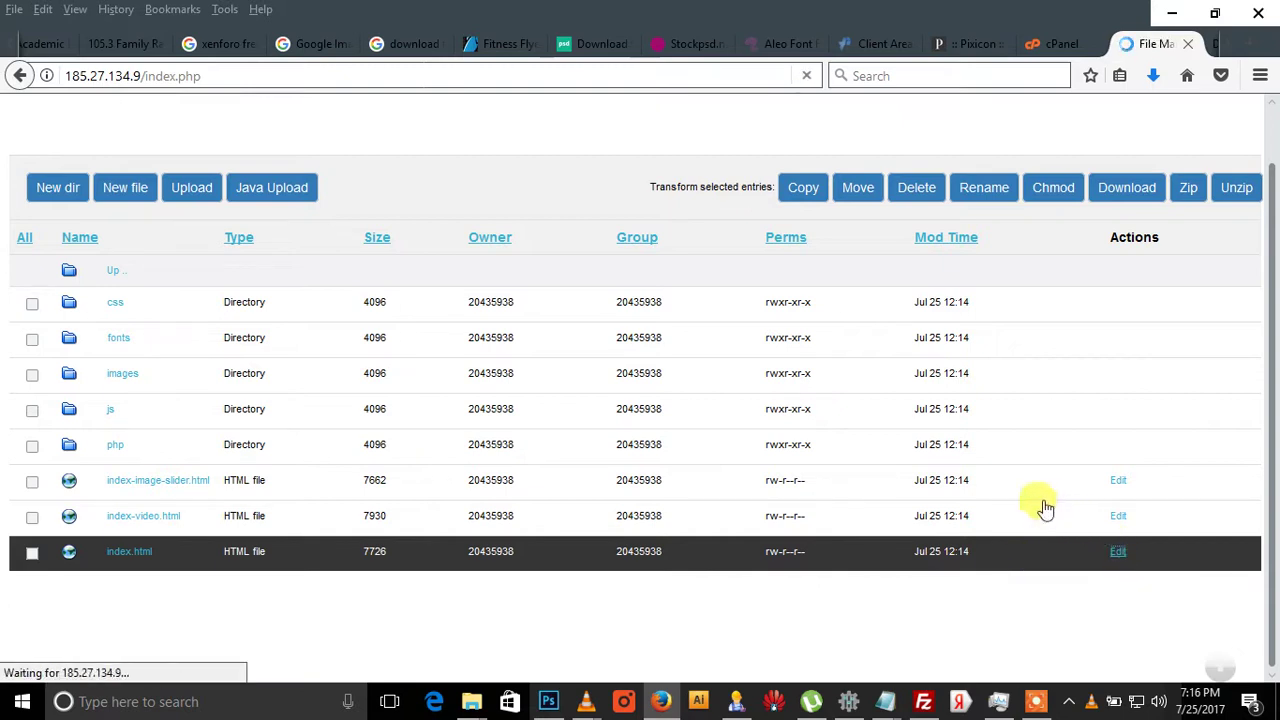
Step: Replace the credit name "Designstub" with "Africa" in the desk footer's copyright line of index.html
scroll(334, 415, down, 15)
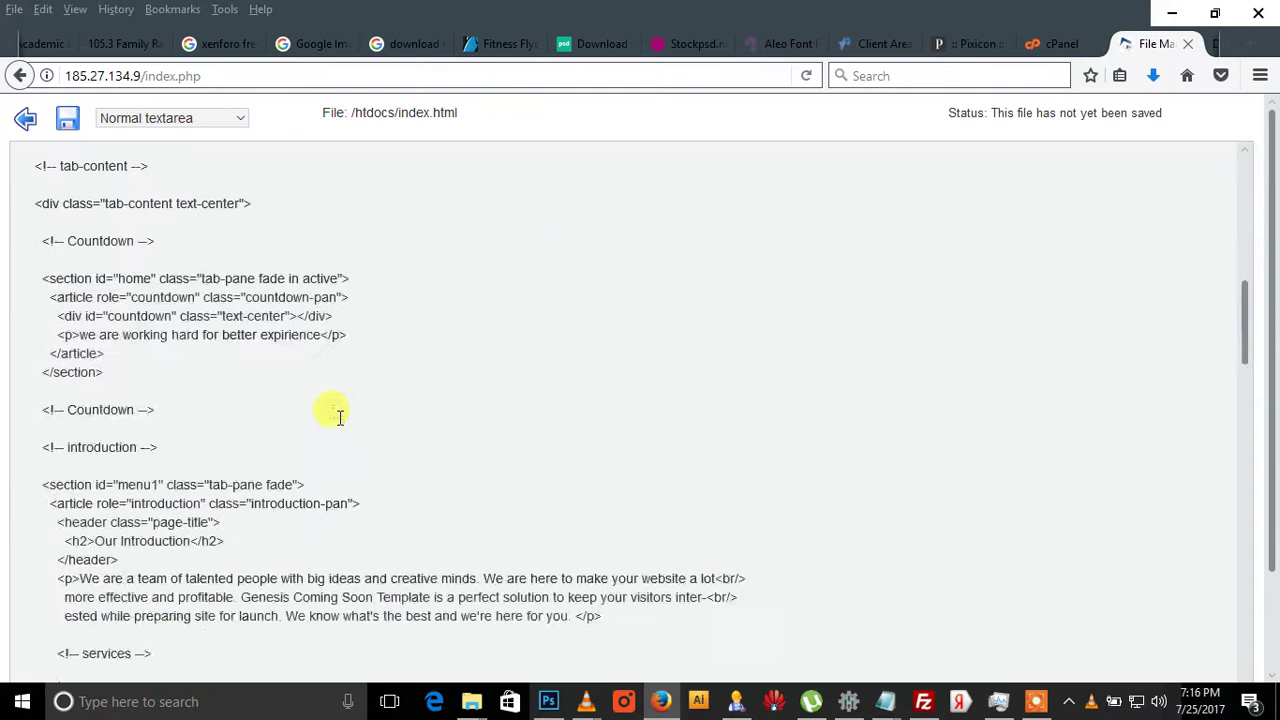
scroll(340, 418, down, 20)
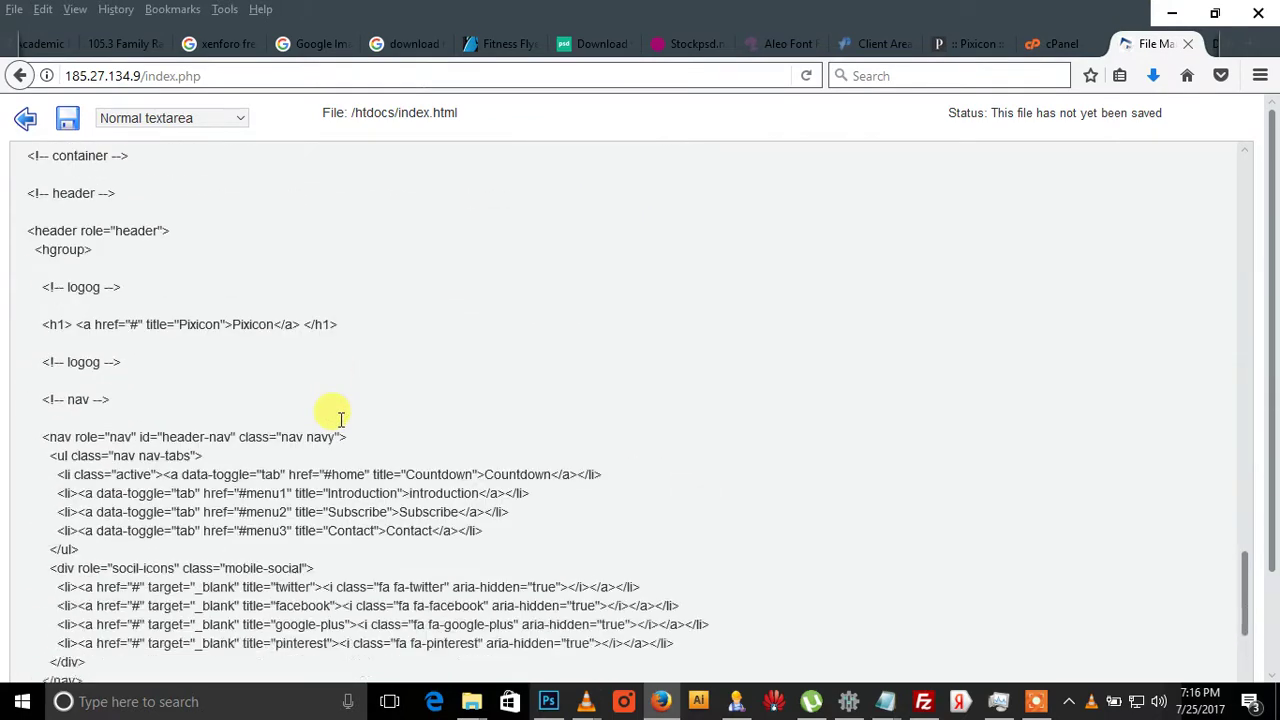
scroll(340, 420, down, 5)
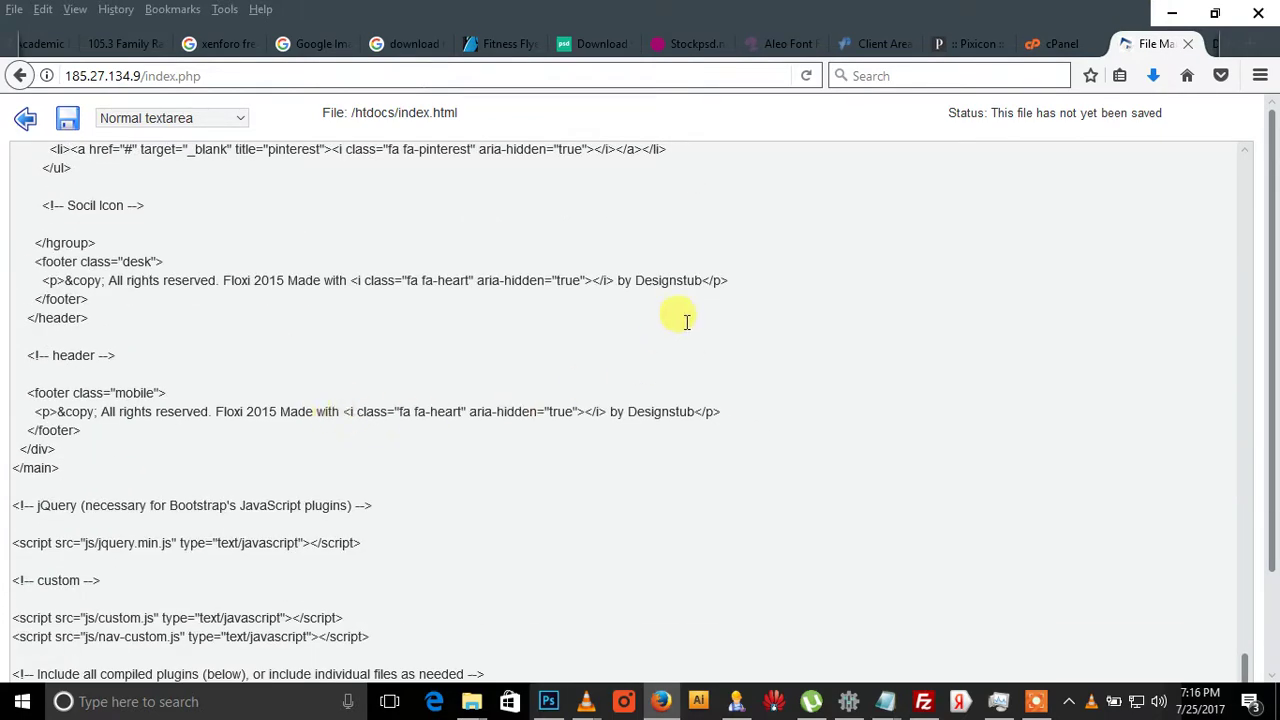
drag(703, 281, 642, 285)
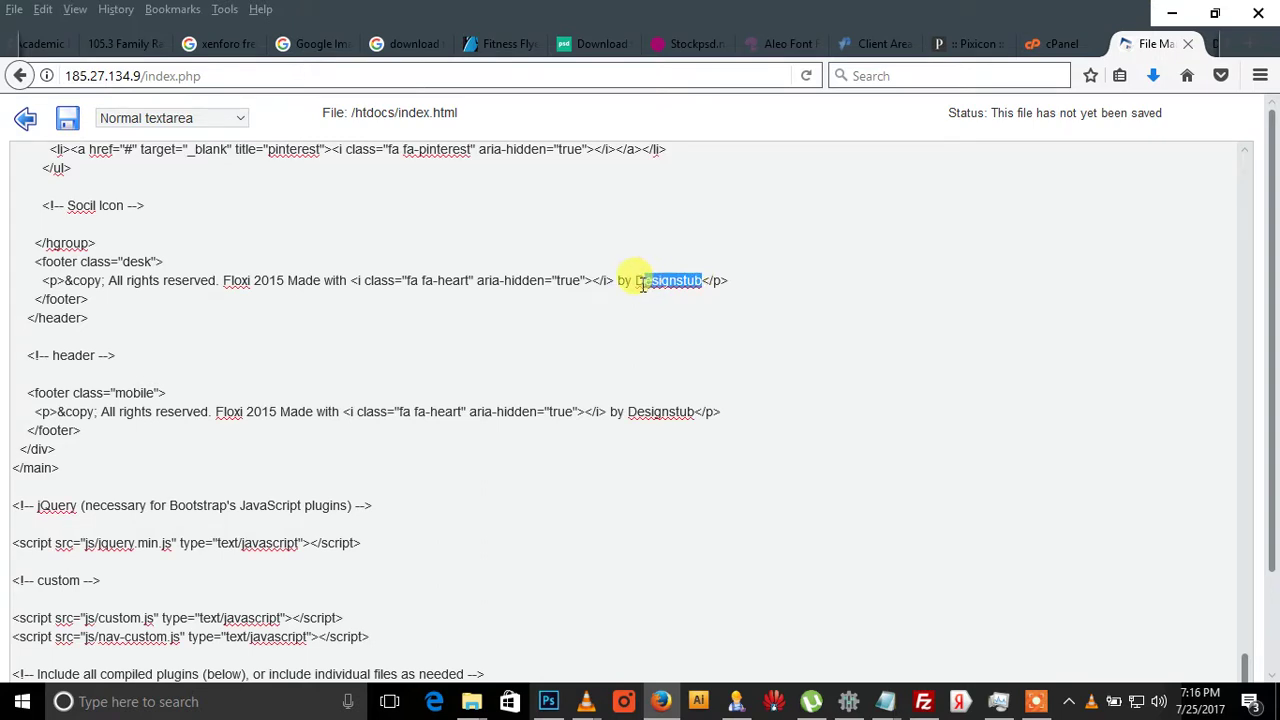
text(Africa)
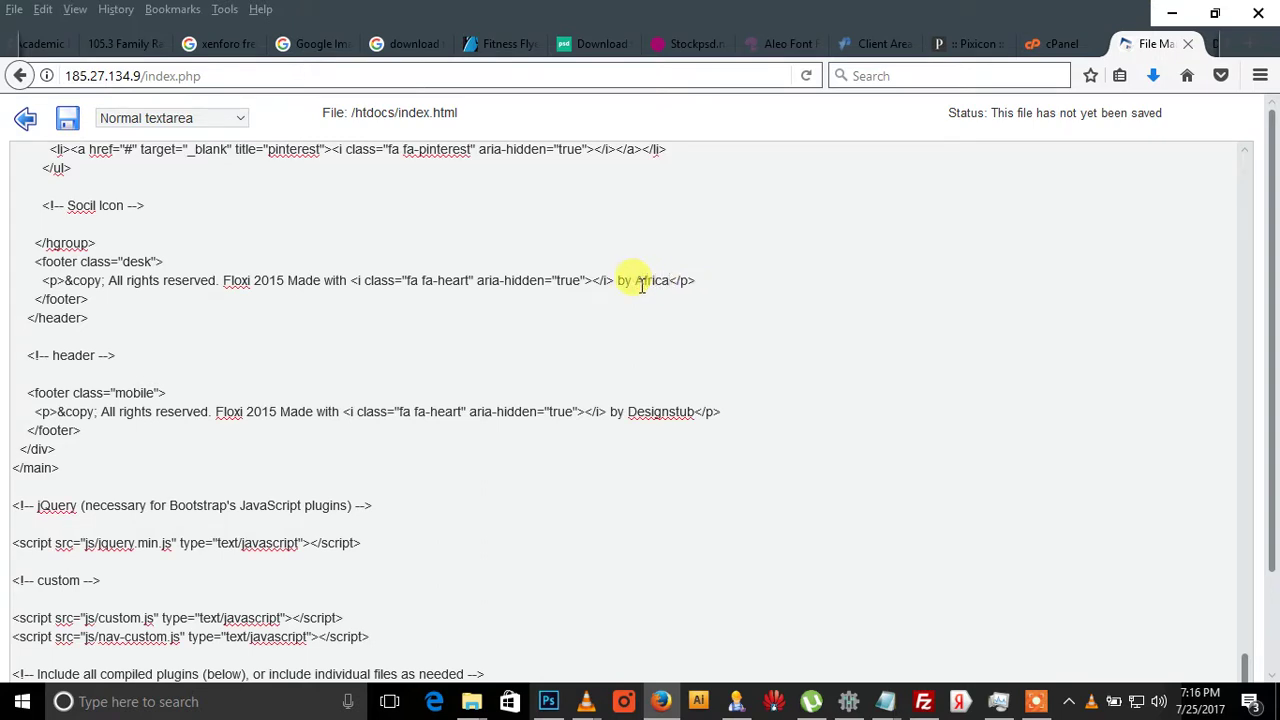
Step: Replace "Floxi 2015" with "Africa" in the copyright line of the desk footer
drag(285, 281, 231, 281)
key(BackSpace)
text(Afri)
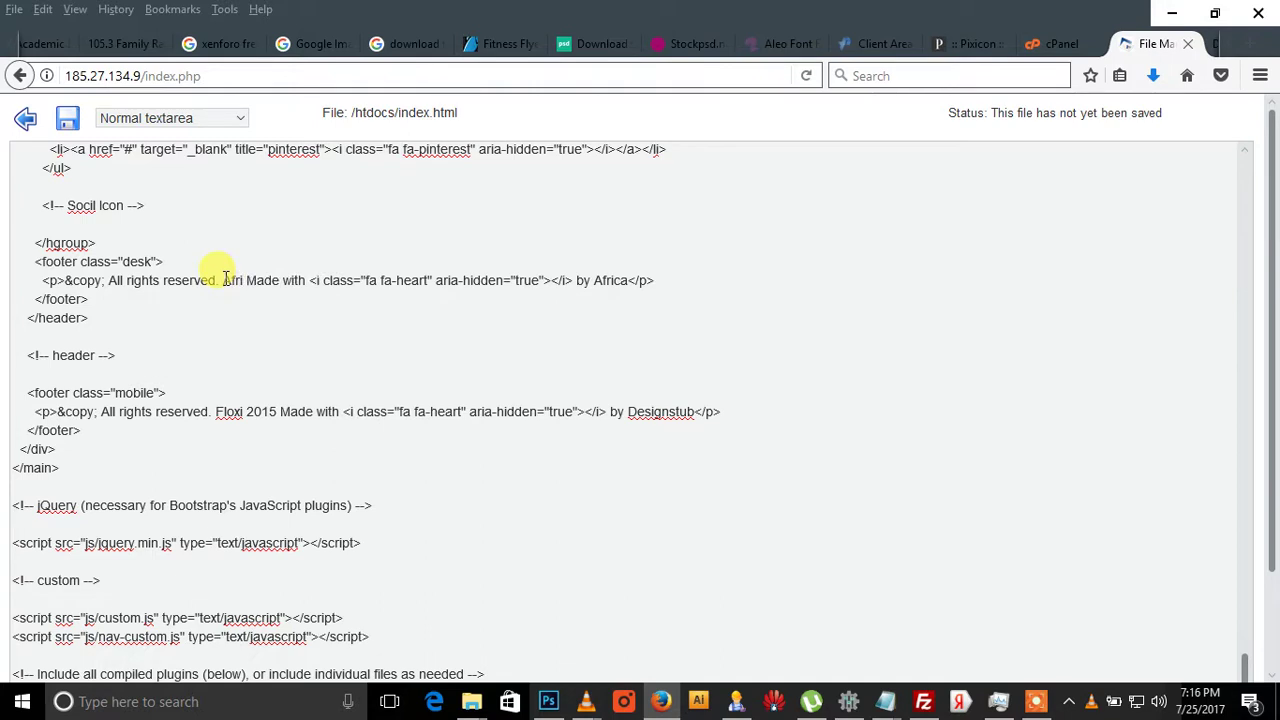
text(ca)
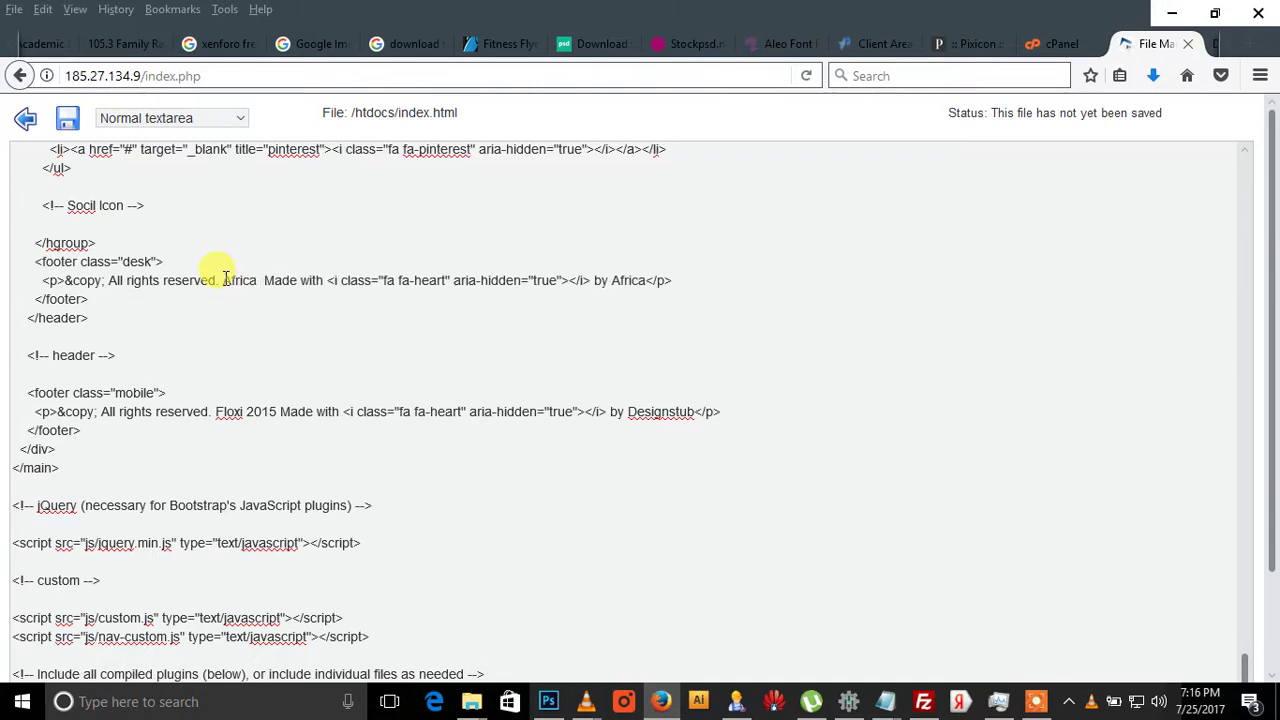